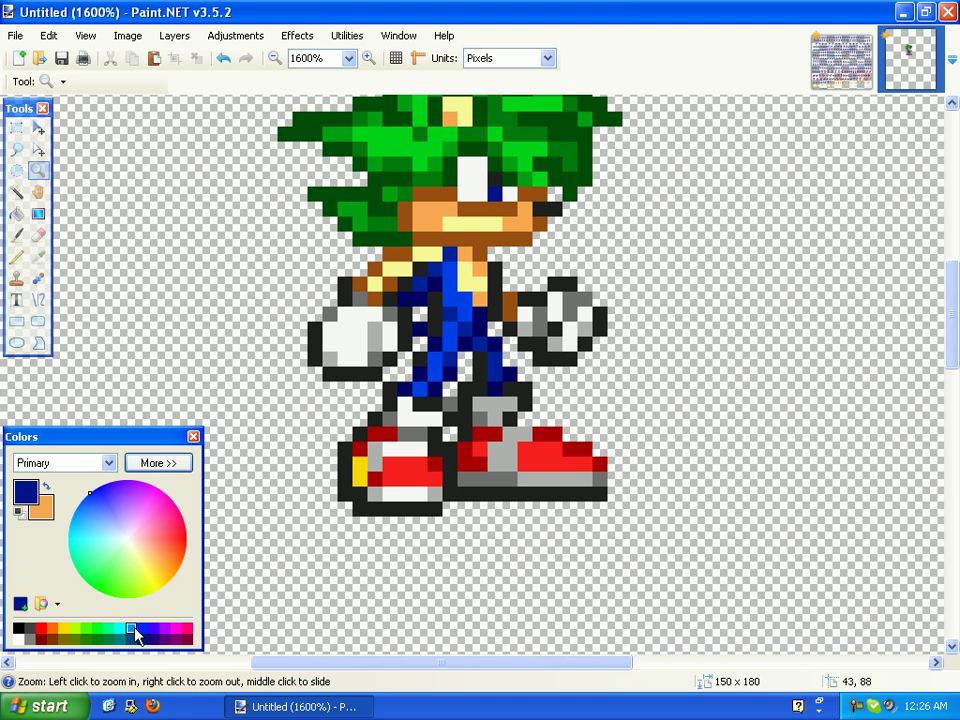
Switch to the Pencil tool with purple as the primary colour
click(165, 632)
click(16, 256)
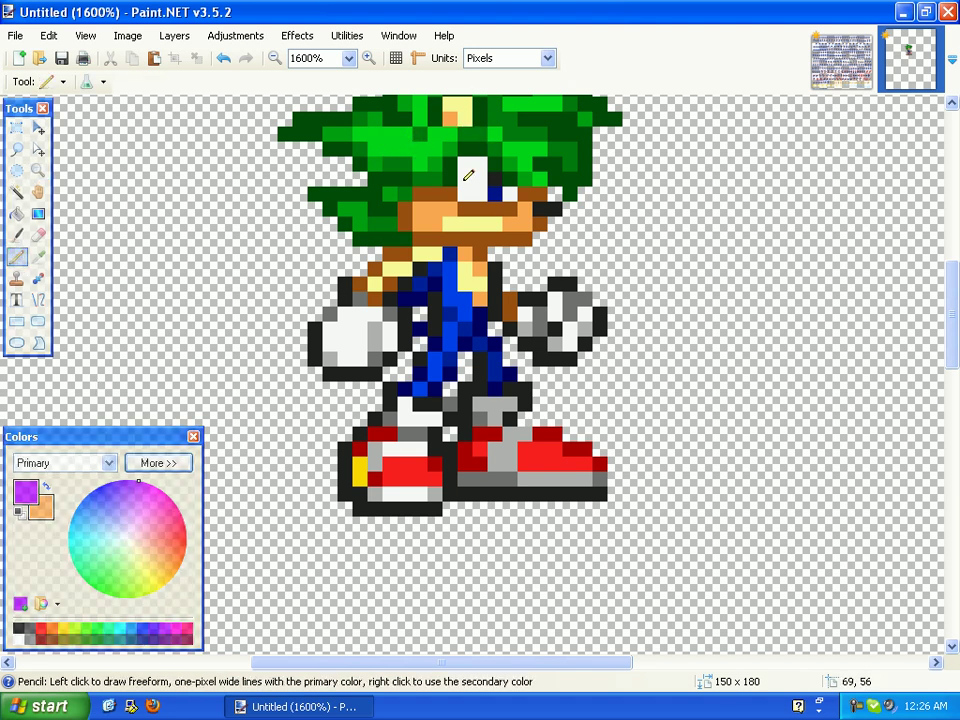
scroll(467, 176, up, 1)
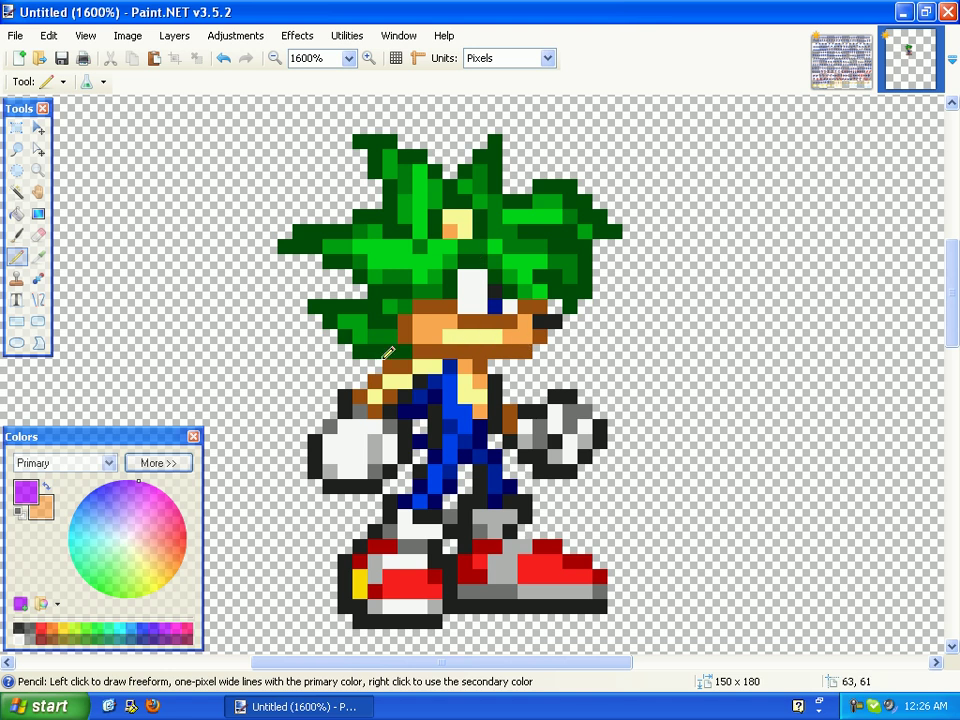
click(60, 637)
click(63, 628)
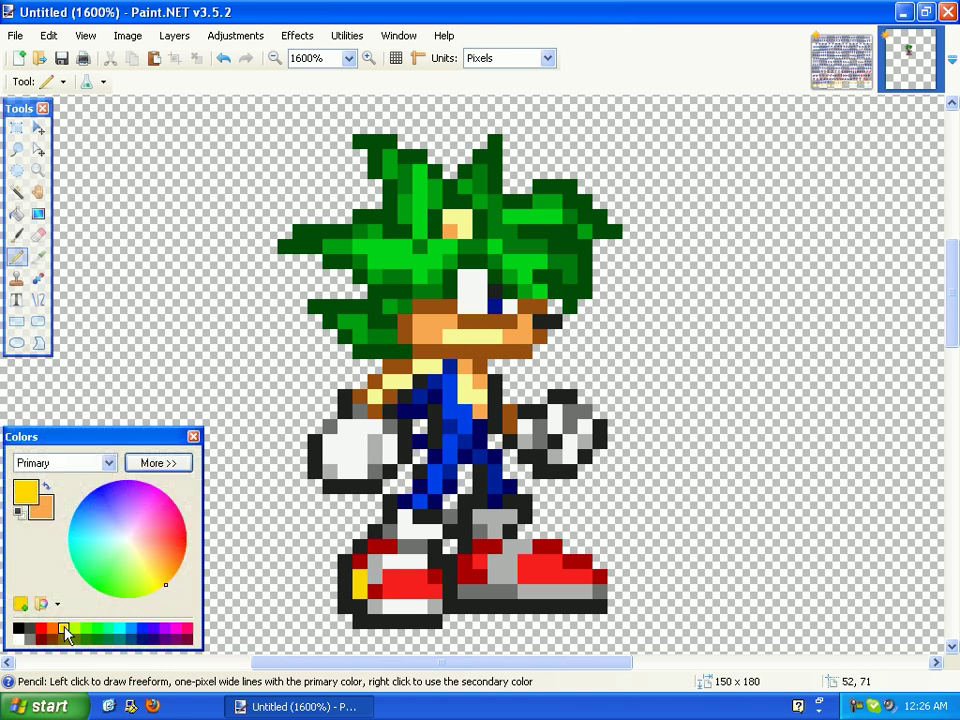
mouse_move(465, 381)
mouse_down()
mouse_move(433, 451)
mouse_move(470, 424)
mouse_move(405, 472)
mouse_up()
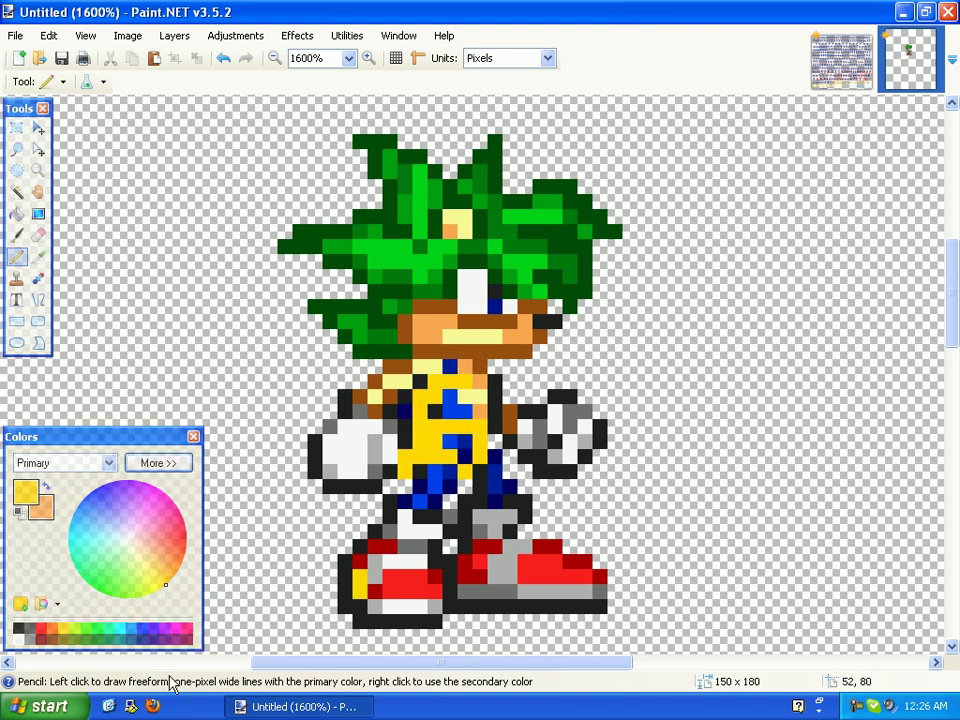
key(ctrl+z)
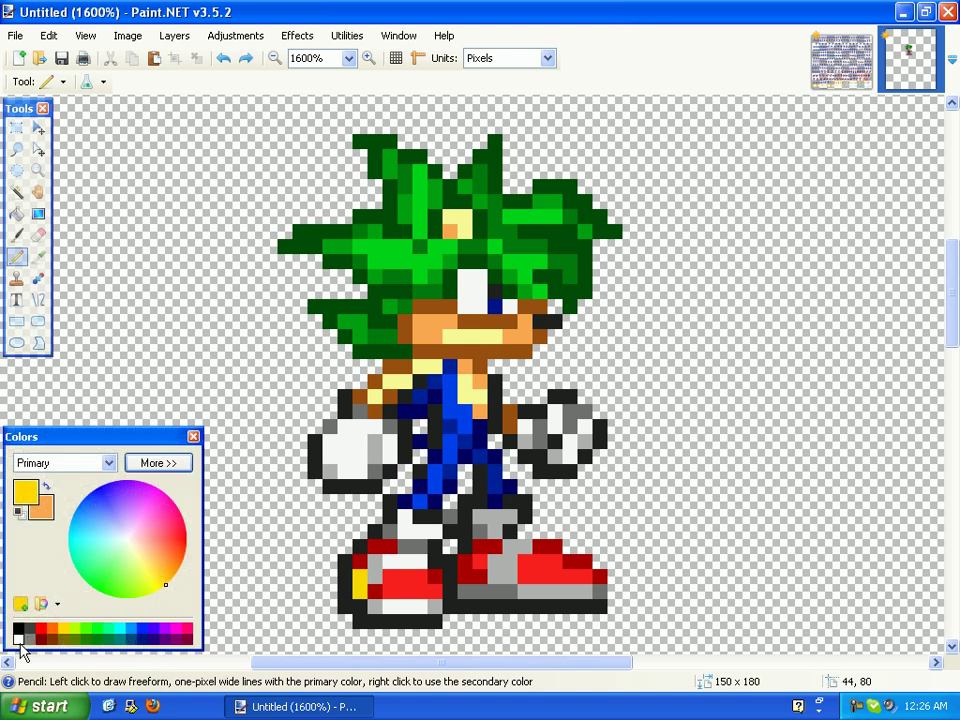
click(120, 628)
click(419, 387)
drag(427, 392, 402, 505)
key(ctrl+z)
Outline a sleeve in magenta around the character's arm beneath the hair spikes, crossing the white glove, and undo the stray last stroke
click(182, 628)
key(ctrl+z)
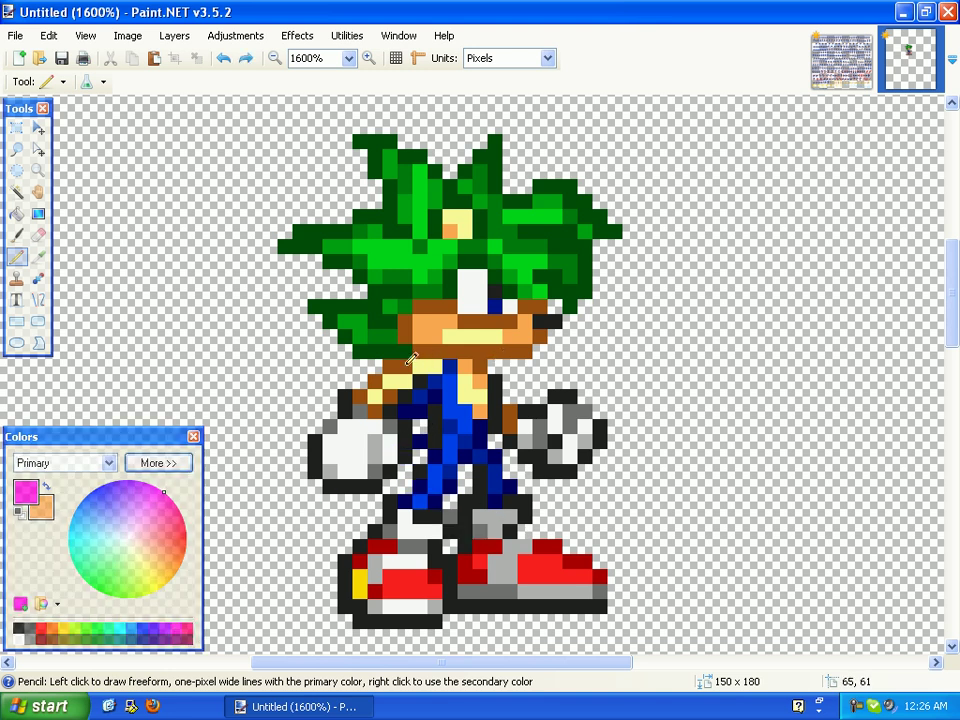
mouse_move(405, 364)
mouse_down()
mouse_move(360, 366)
mouse_move(359, 380)
mouse_up()
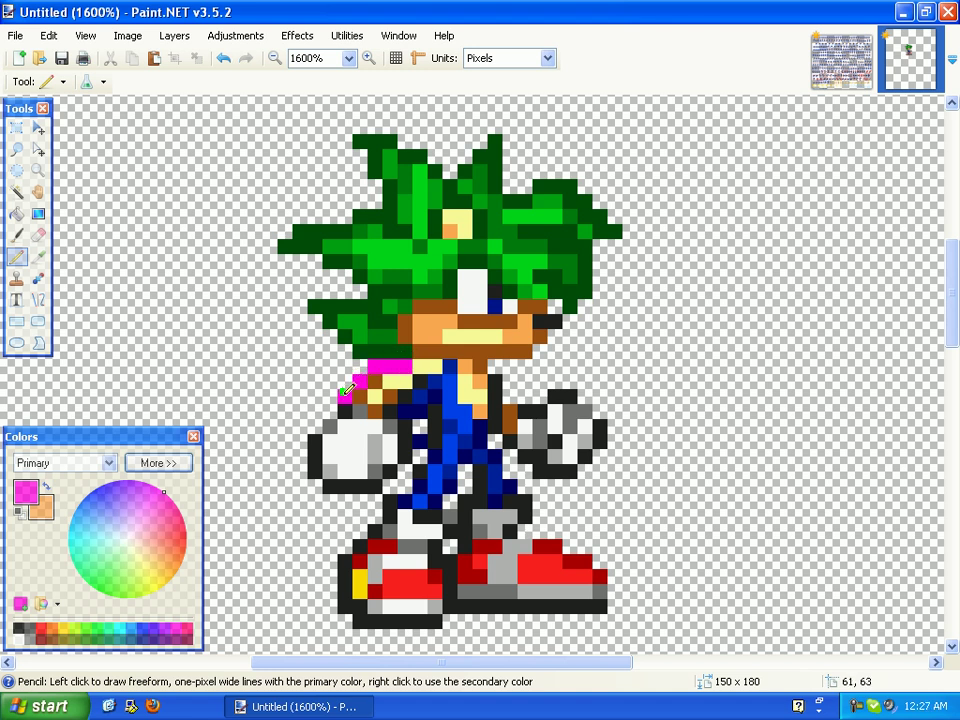
click(329, 413)
mouse_move(329, 425)
mouse_down()
mouse_move(345, 438)
mouse_move(402, 447)
mouse_move(427, 386)
mouse_move(443, 386)
mouse_move(427, 400)
mouse_move(432, 413)
mouse_up()
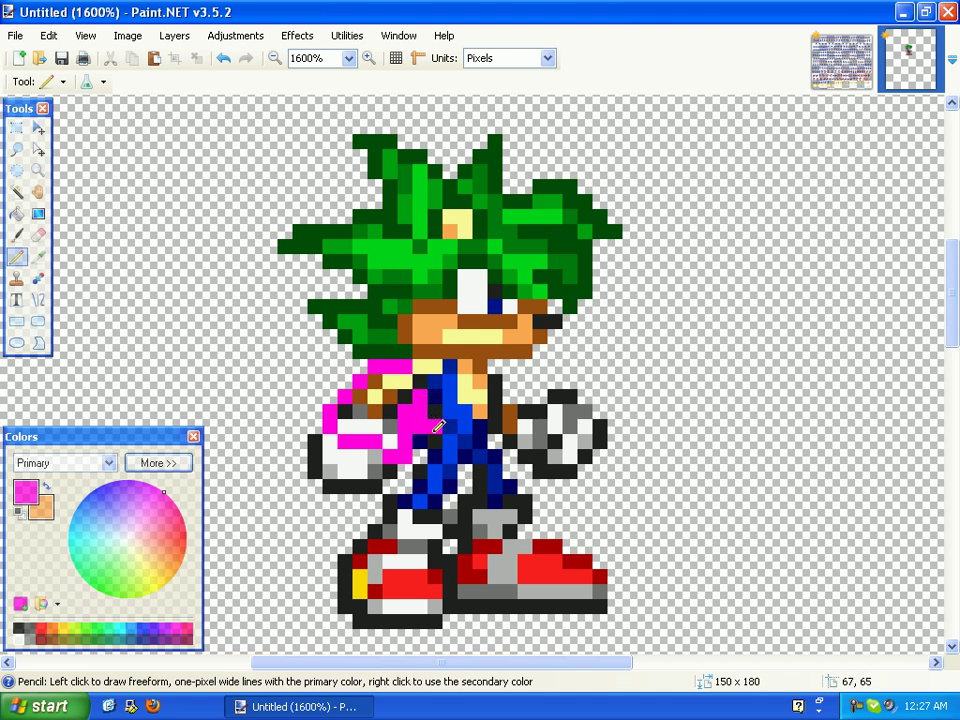
key(ctrl+z)
Continue the magenta one-pixel outline around the torso's sides and lower hem and around the other sleeve
click(436, 399)
click(437, 411)
click(440, 426)
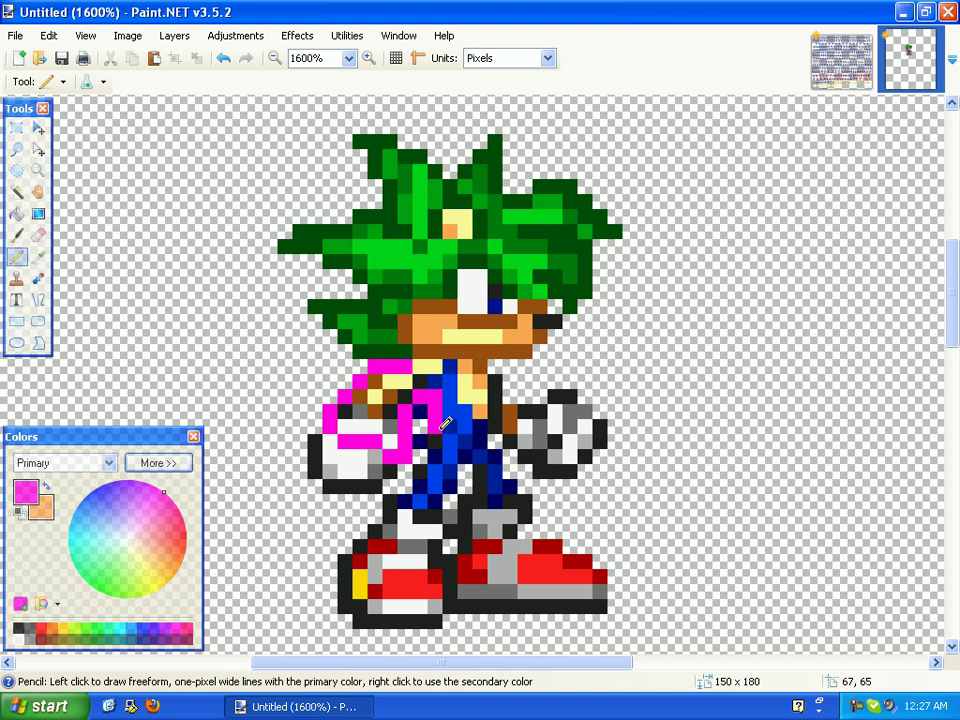
mouse_move(445, 427)
mouse_down()
mouse_move(498, 431)
mouse_move(538, 456)
mouse_move(564, 400)
mouse_up()
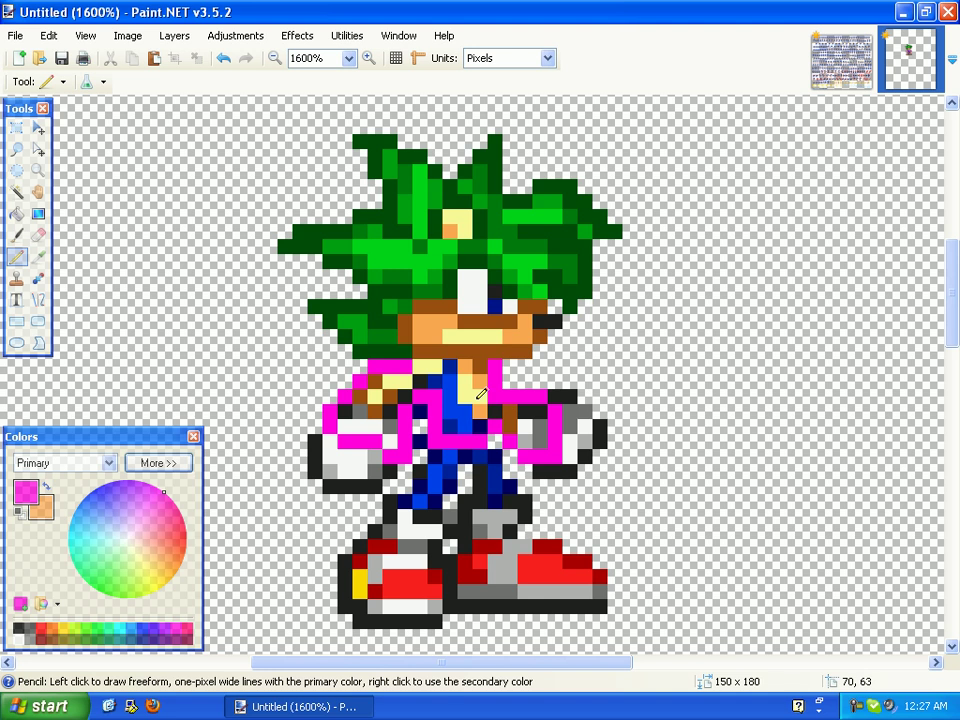
Sample the body's bright, medium and dark blues and draw a stacked three-colour swatch on the empty canvas beside the character
click(38, 256)
click(42, 628)
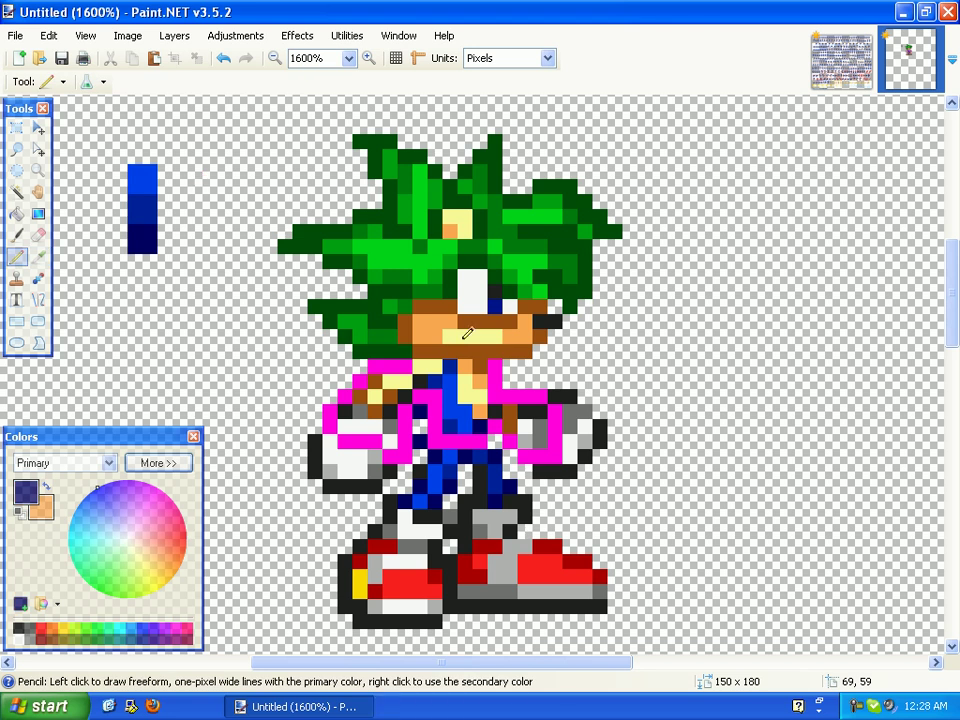
click(20, 240)
Colour the torso and both sleeves inside the magenta outline with the bright blue from the swatch
click(38, 256)
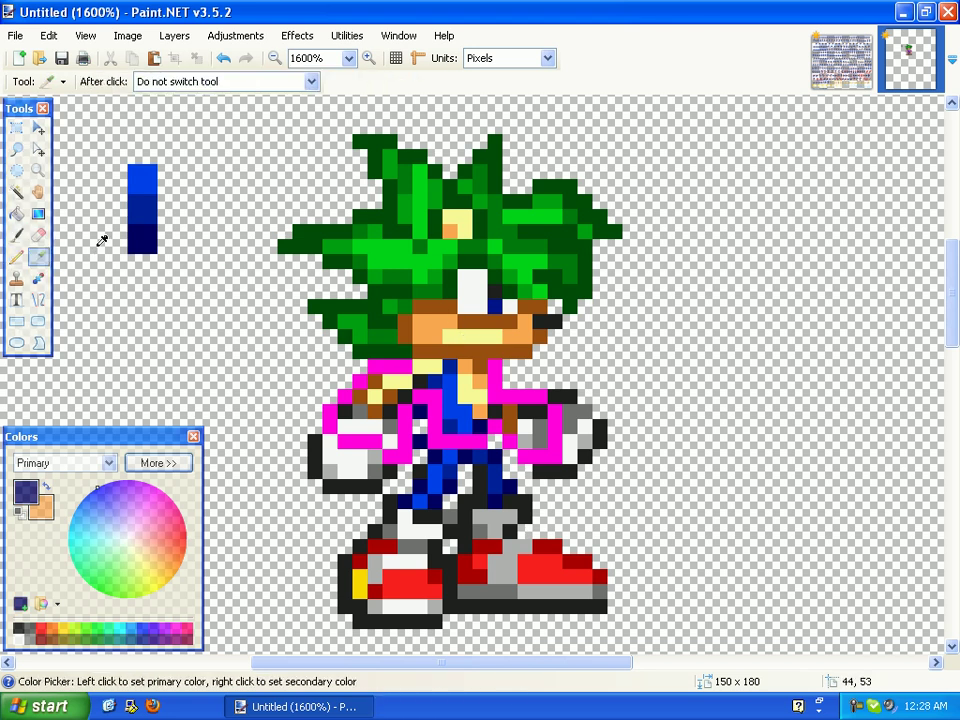
click(145, 180)
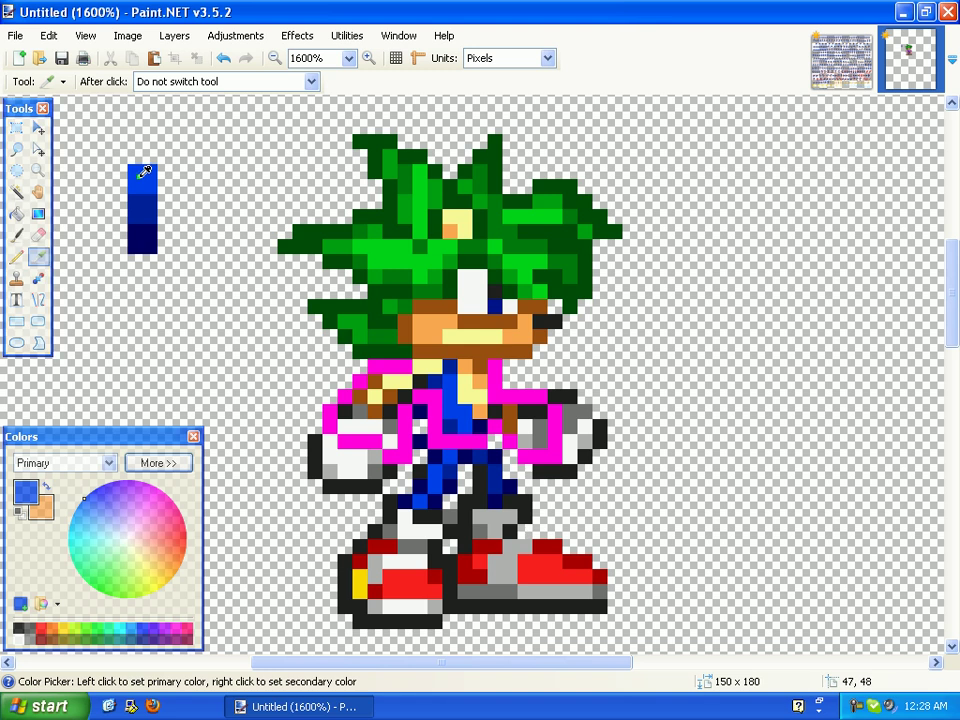
click(17, 213)
click(443, 373)
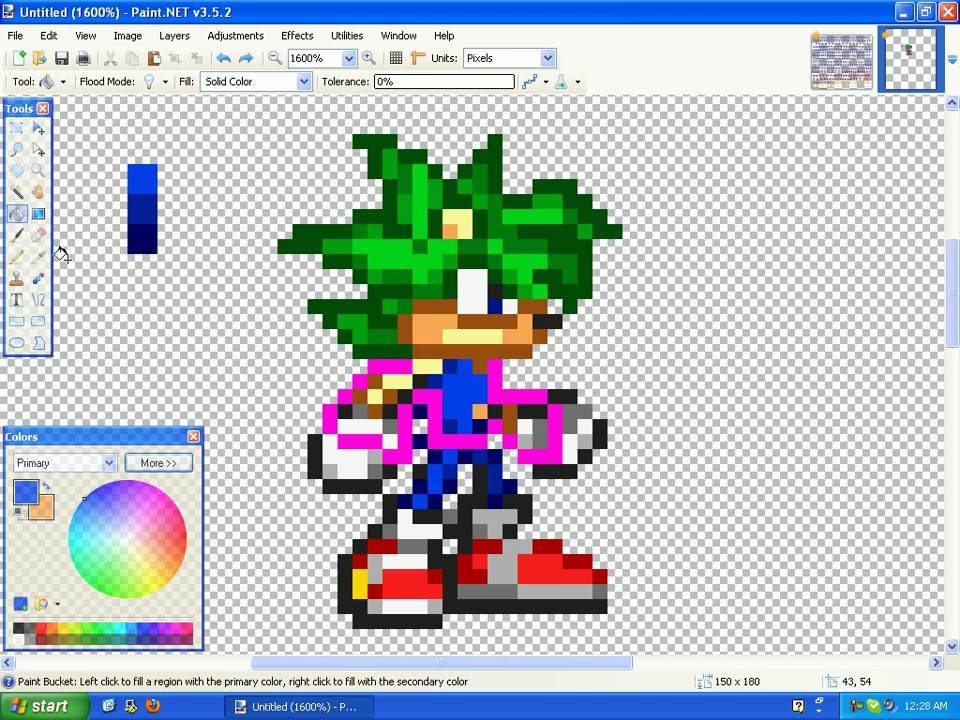
click(17, 256)
mouse_move(465, 362)
mouse_down()
mouse_move(424, 362)
mouse_move(438, 376)
mouse_move(411, 376)
mouse_move(384, 408)
mouse_move(400, 440)
mouse_move(350, 405)
mouse_move(366, 389)
mouse_move(414, 389)
mouse_move(392, 397)
mouse_up()
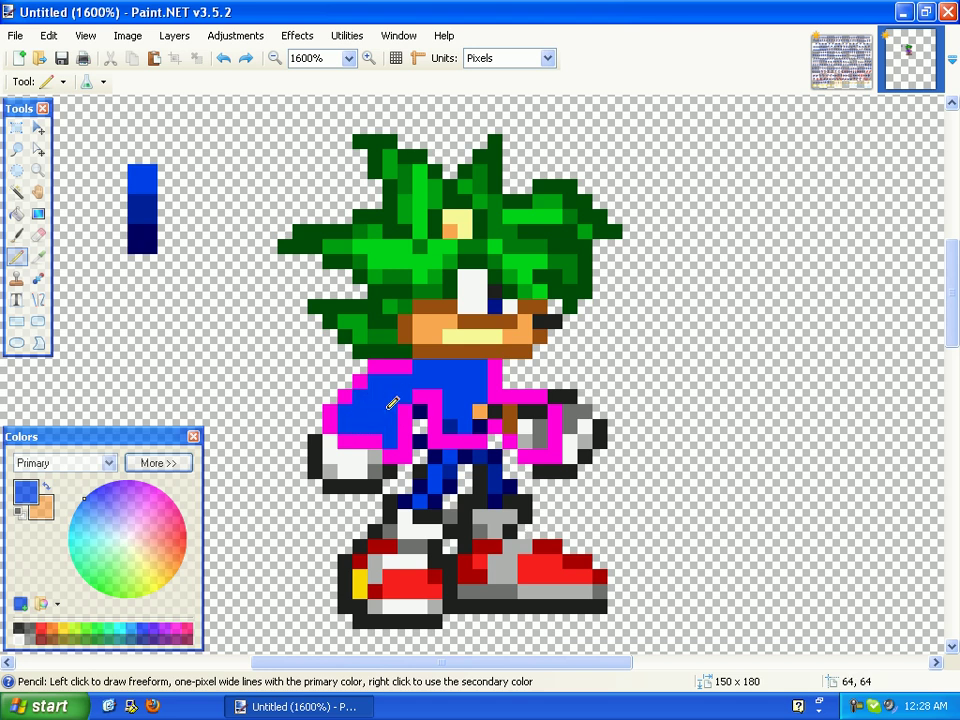
mouse_move(465, 426)
mouse_down()
mouse_move(457, 425)
mouse_move(522, 402)
mouse_move(533, 431)
mouse_up()
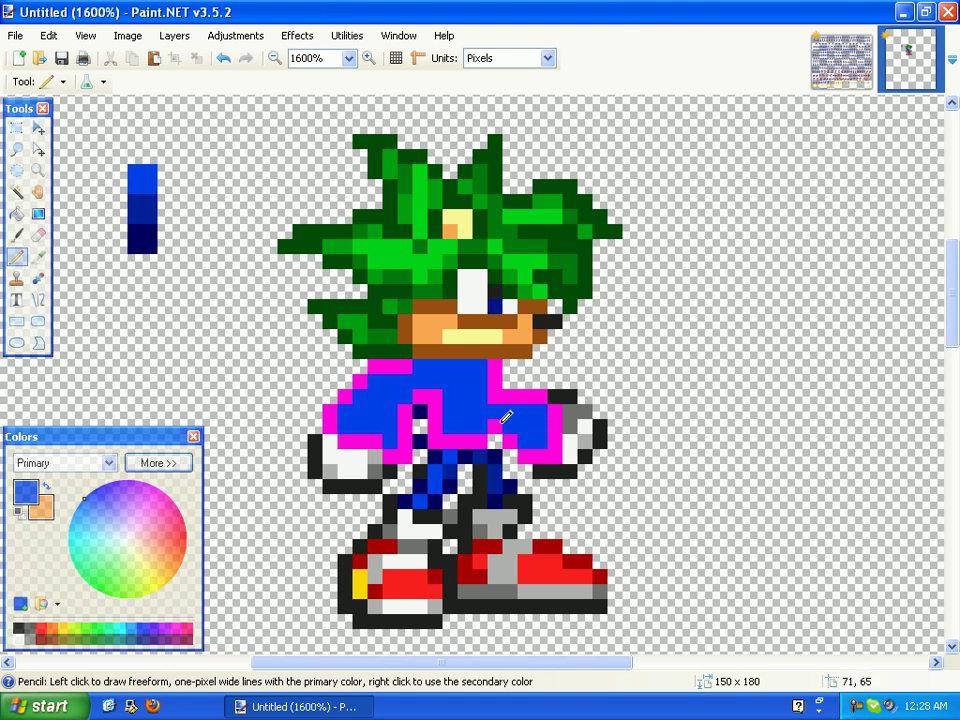
Sample the magenta outline colour, separate the far sleeve from the torso, and draw the neckline under the chin
click(38, 256)
click(400, 367)
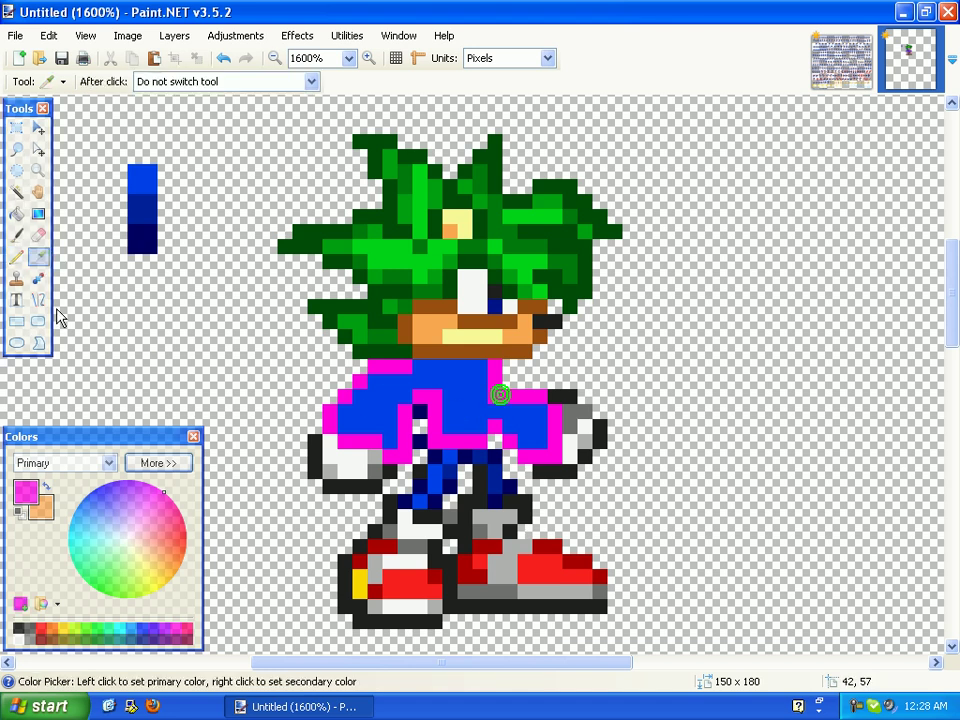
click(16, 256)
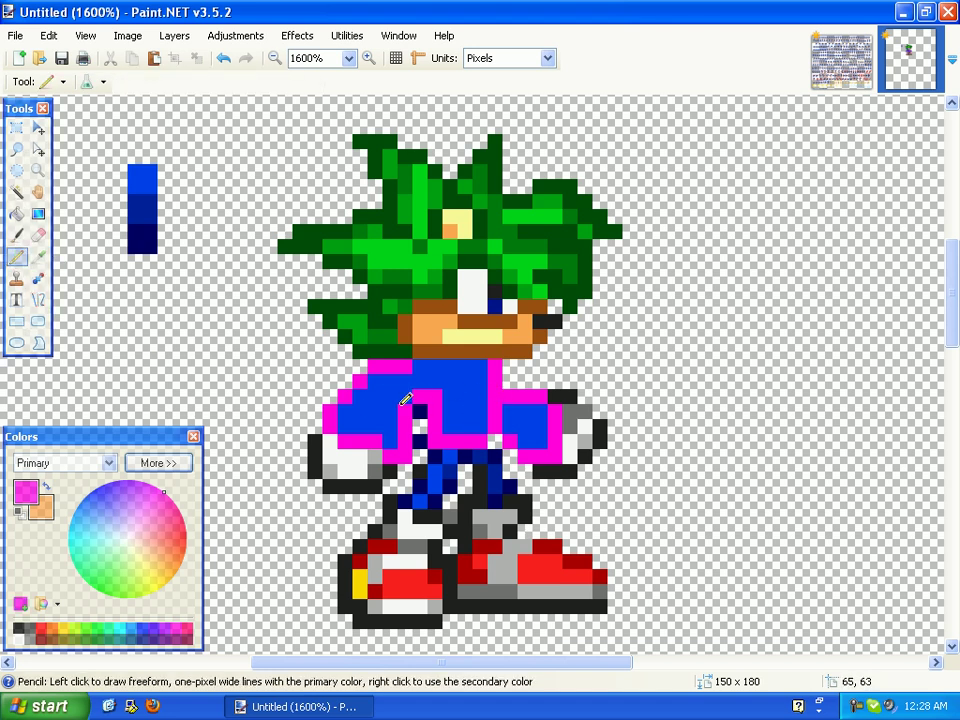
drag(422, 362, 486, 362)
Recolour every magenta outline segment of the shirt with the darkest blue from the swatch using the Paint Bucket
click(38, 256)
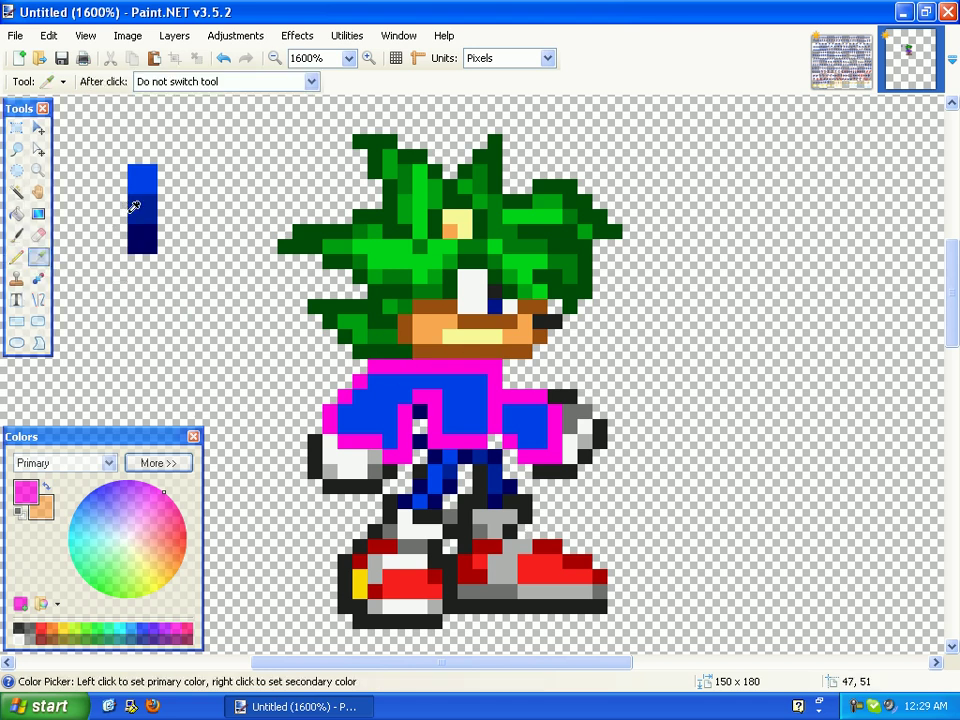
click(148, 237)
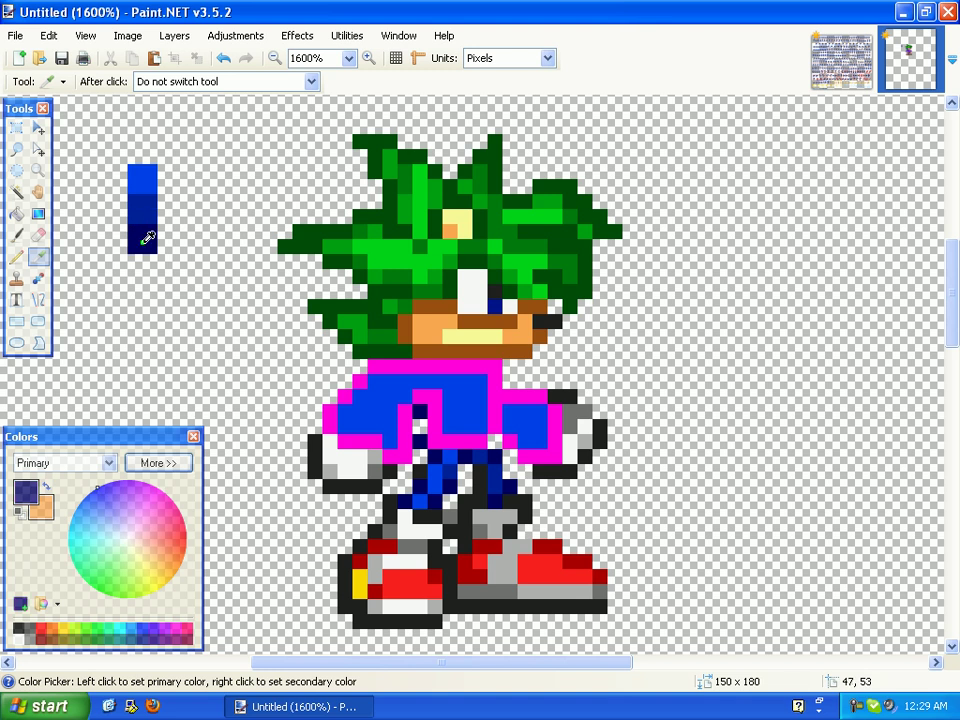
click(16, 213)
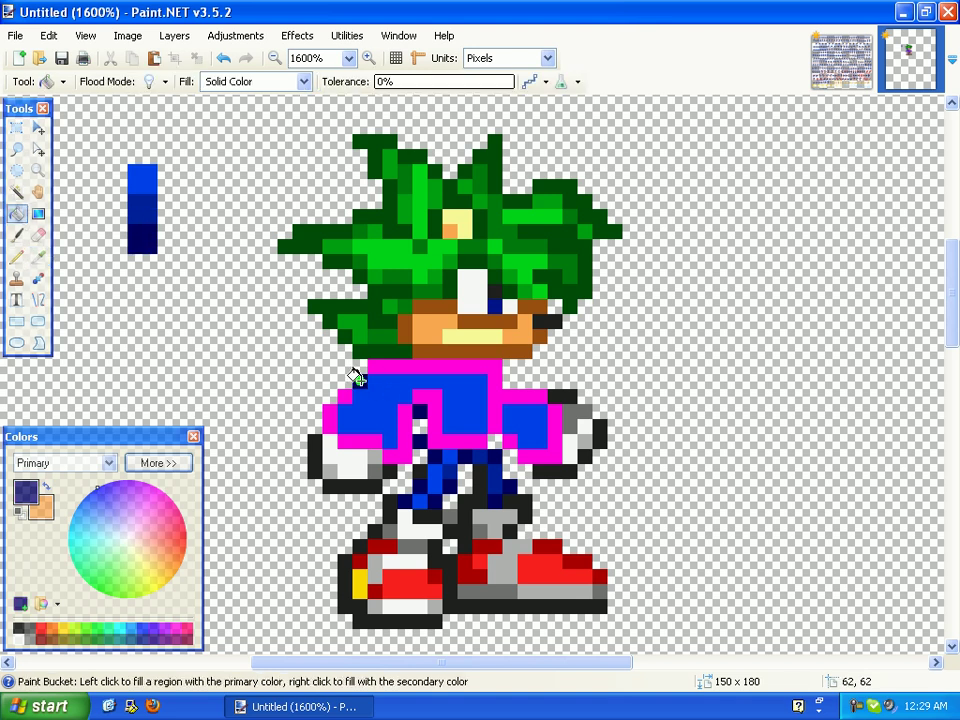
click(388, 367)
click(540, 427)
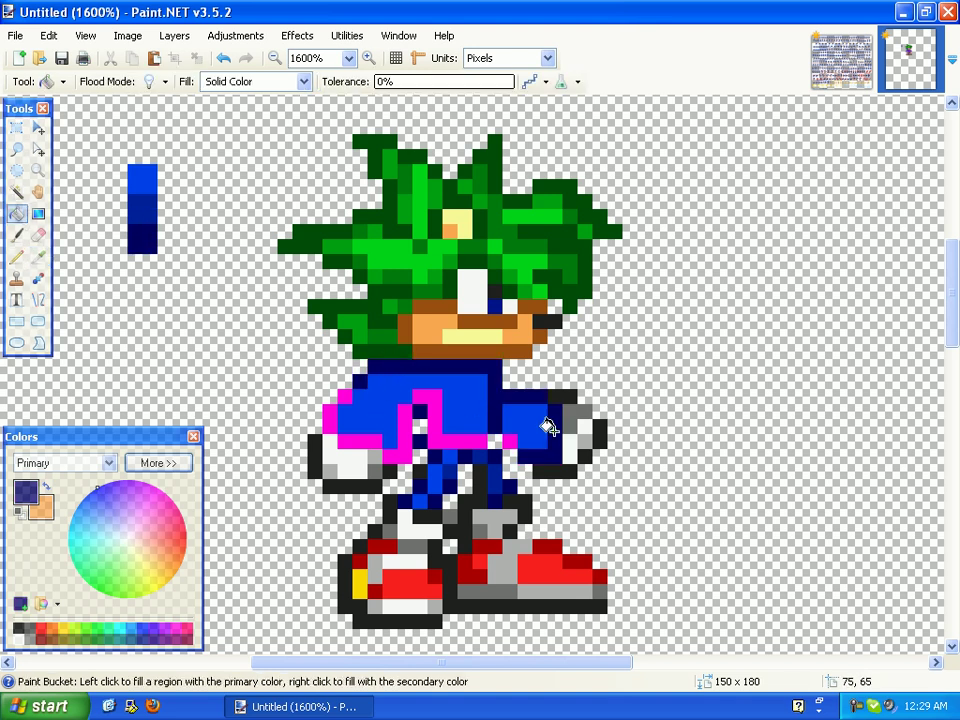
click(461, 438)
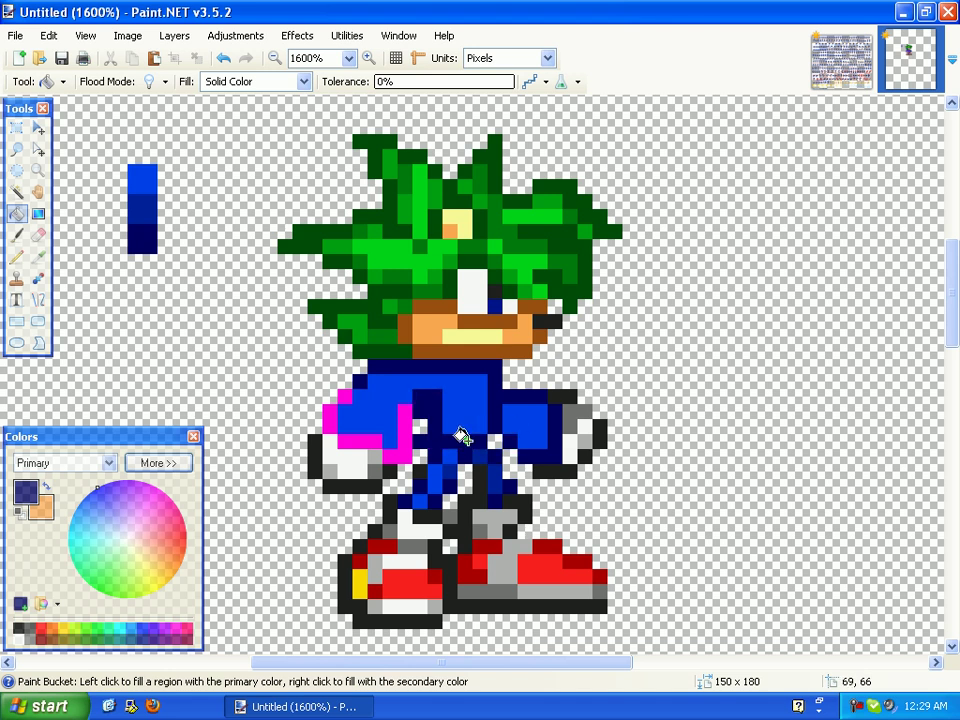
click(406, 438)
click(358, 439)
click(331, 421)
click(344, 396)
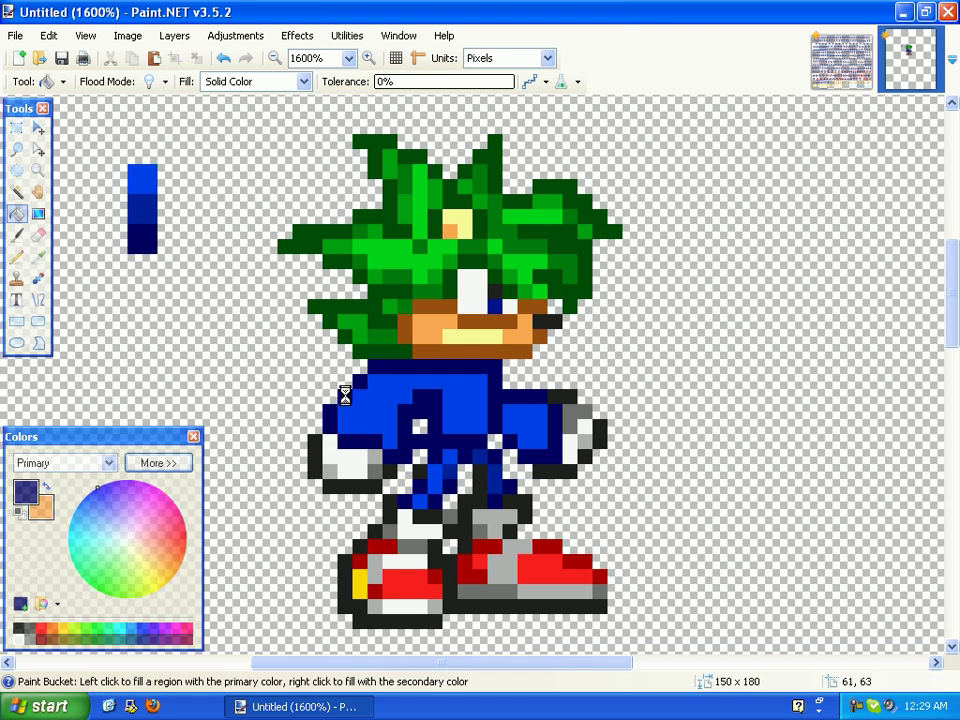
Shade the shoulder and both sleeves with dark blue pencil pixels to form fabric folds
click(38, 258)
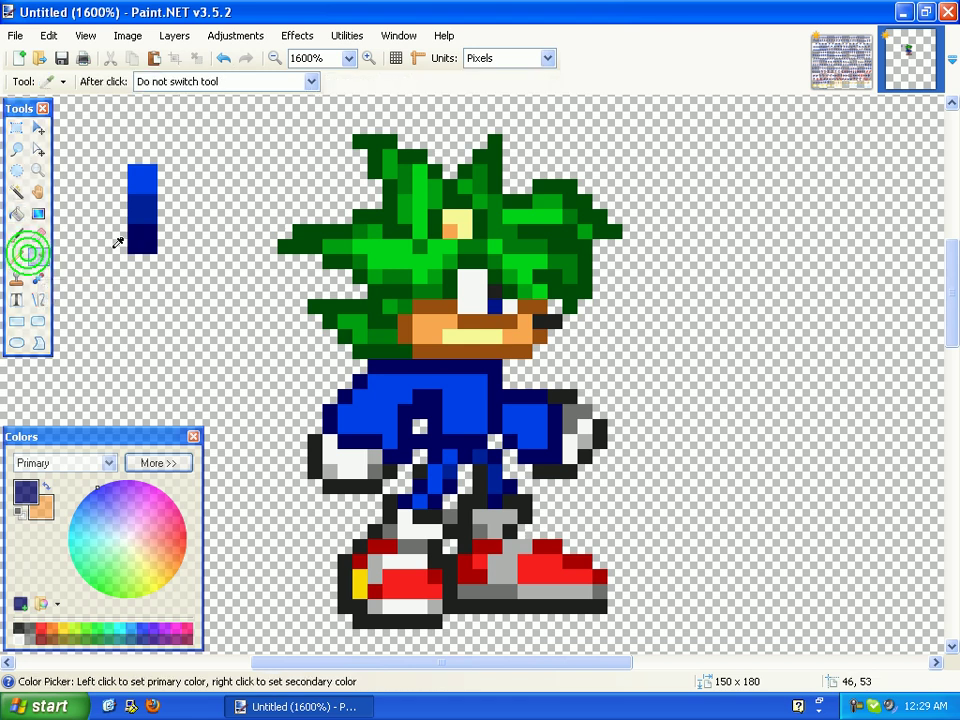
click(16, 256)
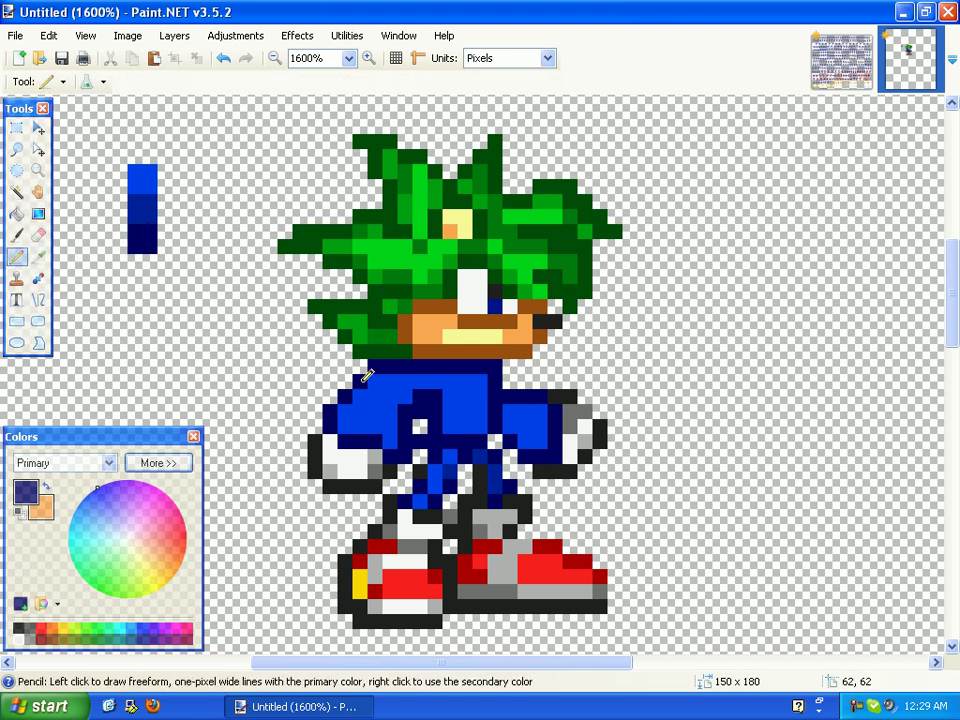
drag(350, 405, 377, 410)
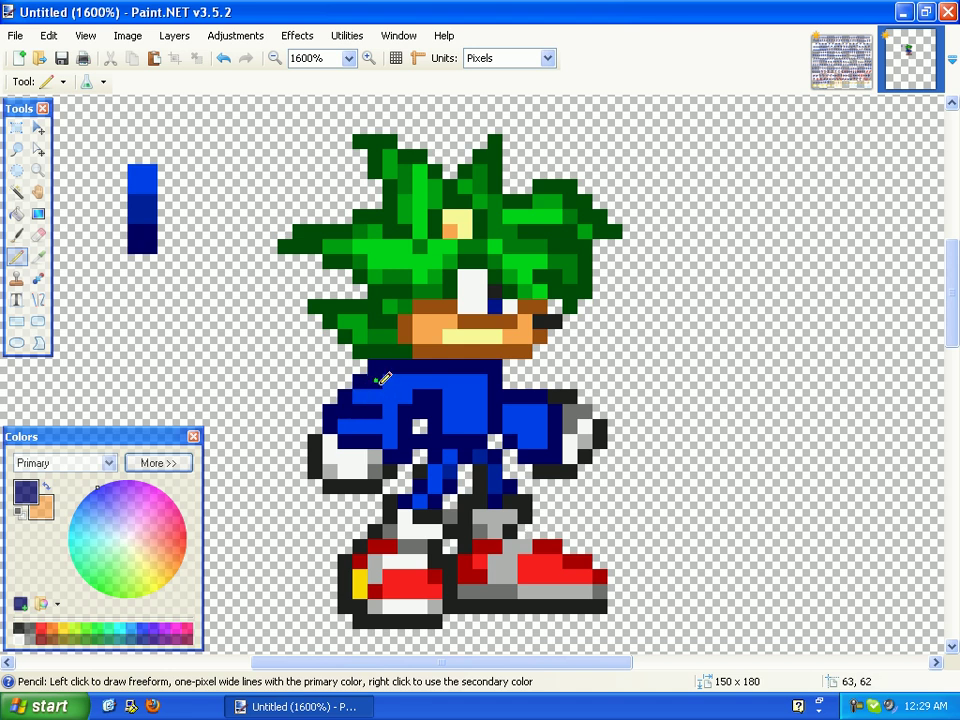
click(411, 380)
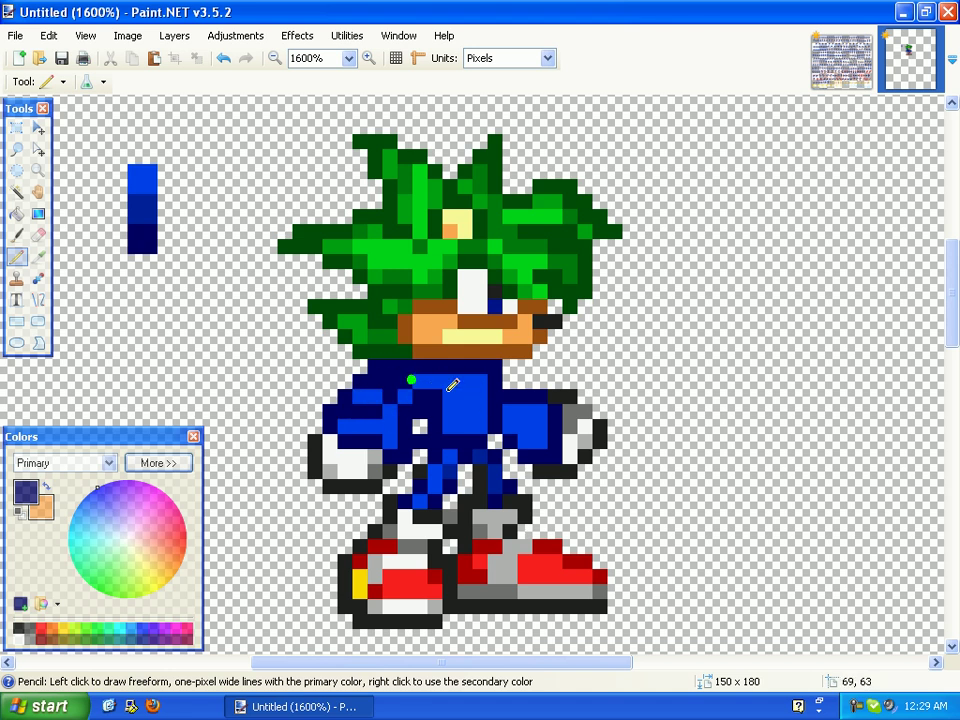
drag(530, 411, 526, 430)
click(535, 438)
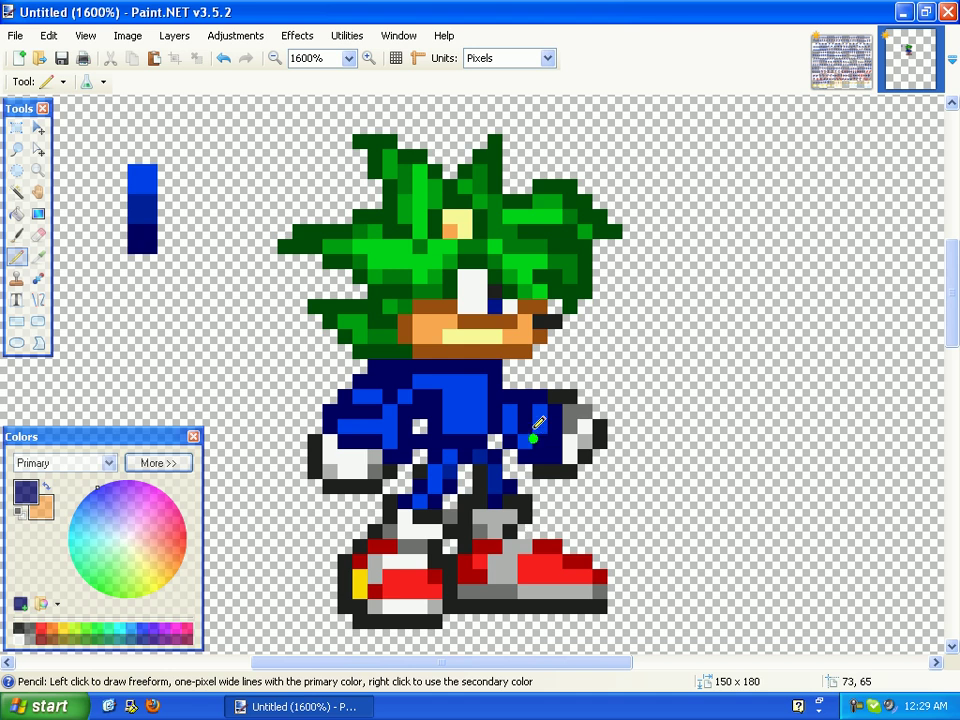
click(511, 421)
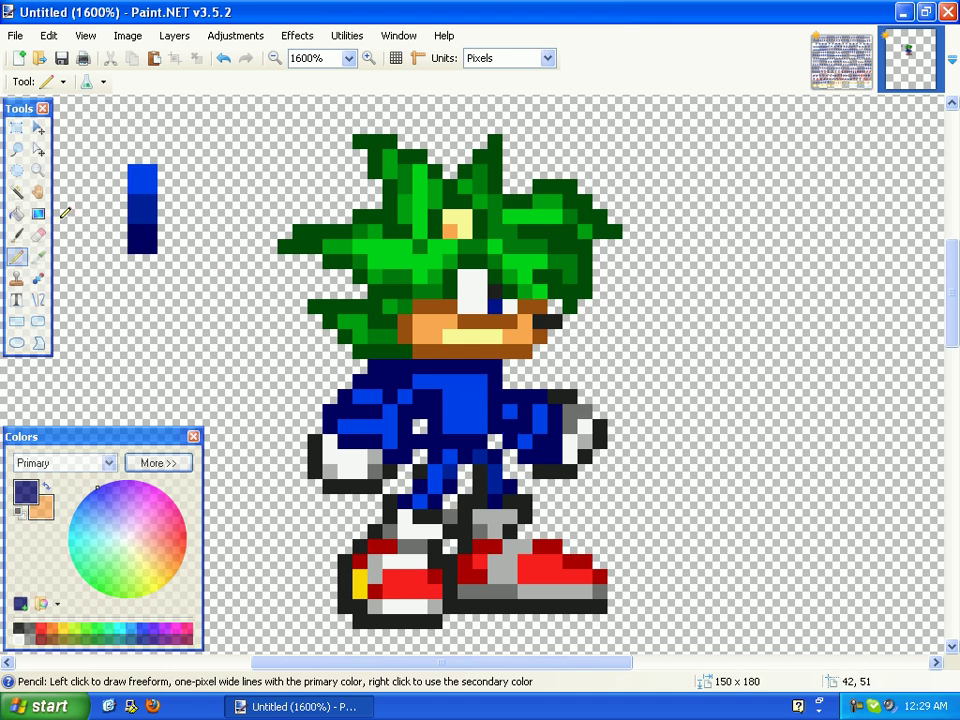
Sample the white of the character's eye as the primary colour for the Pencil tool
click(19, 633)
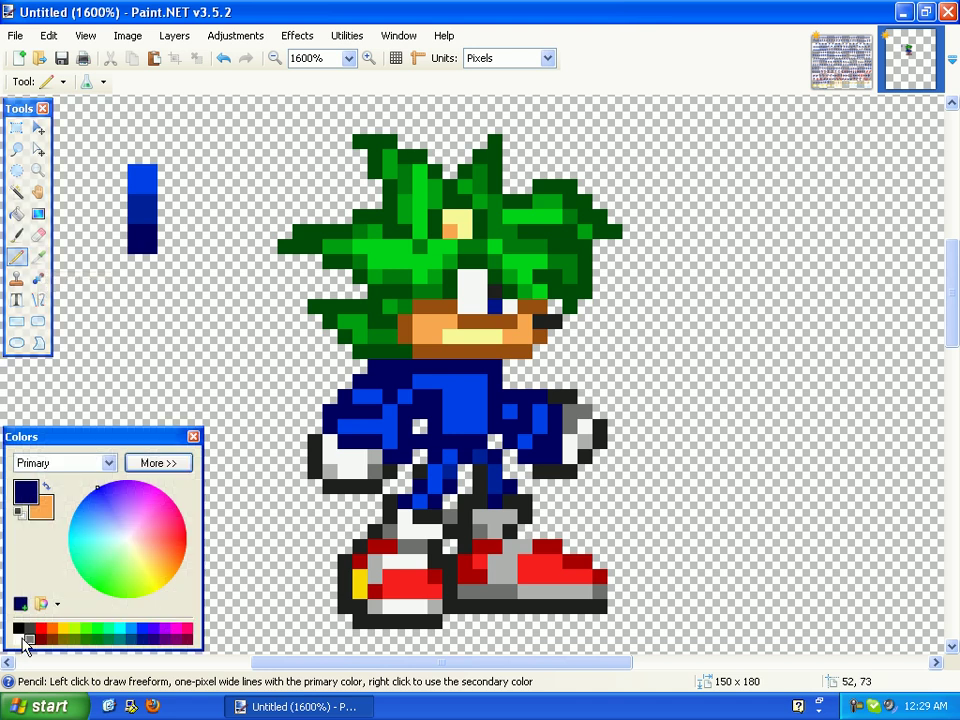
click(38, 256)
click(473, 286)
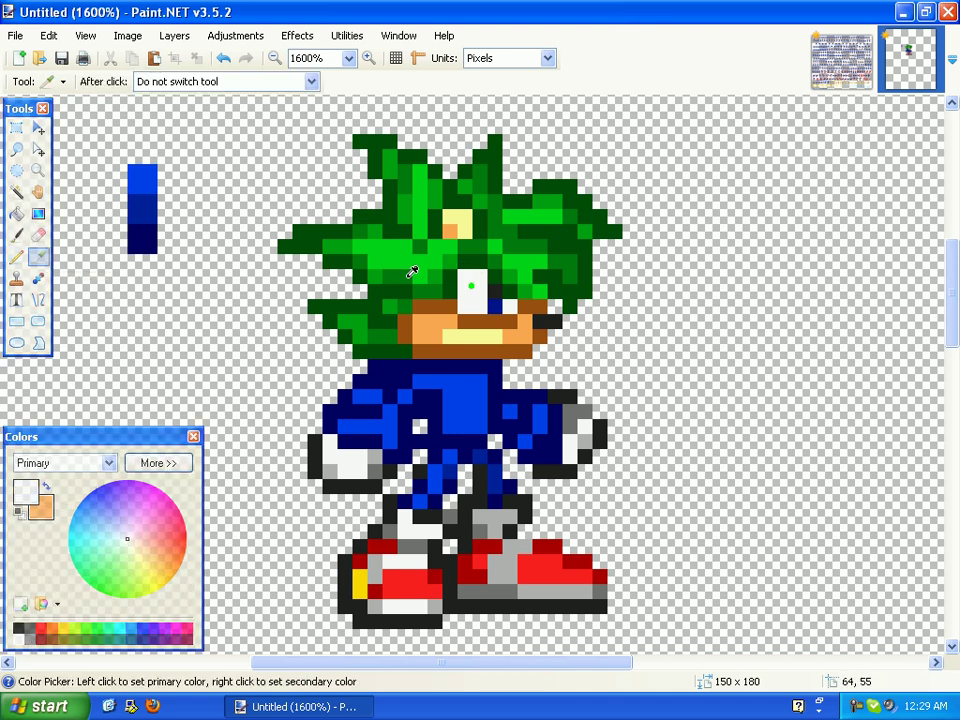
click(16, 256)
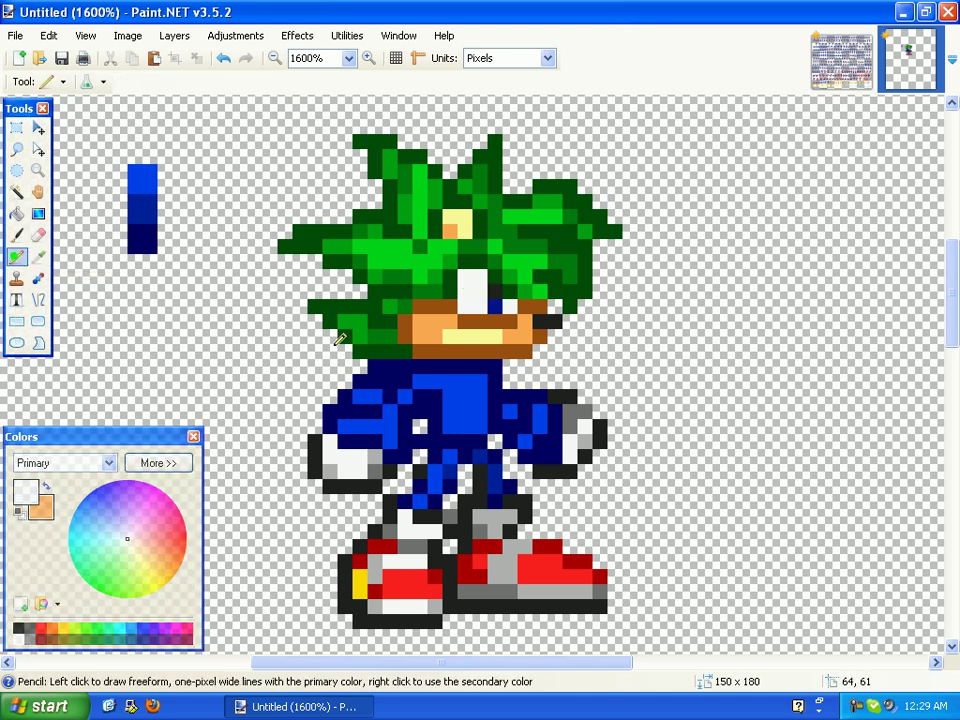
click(456, 394)
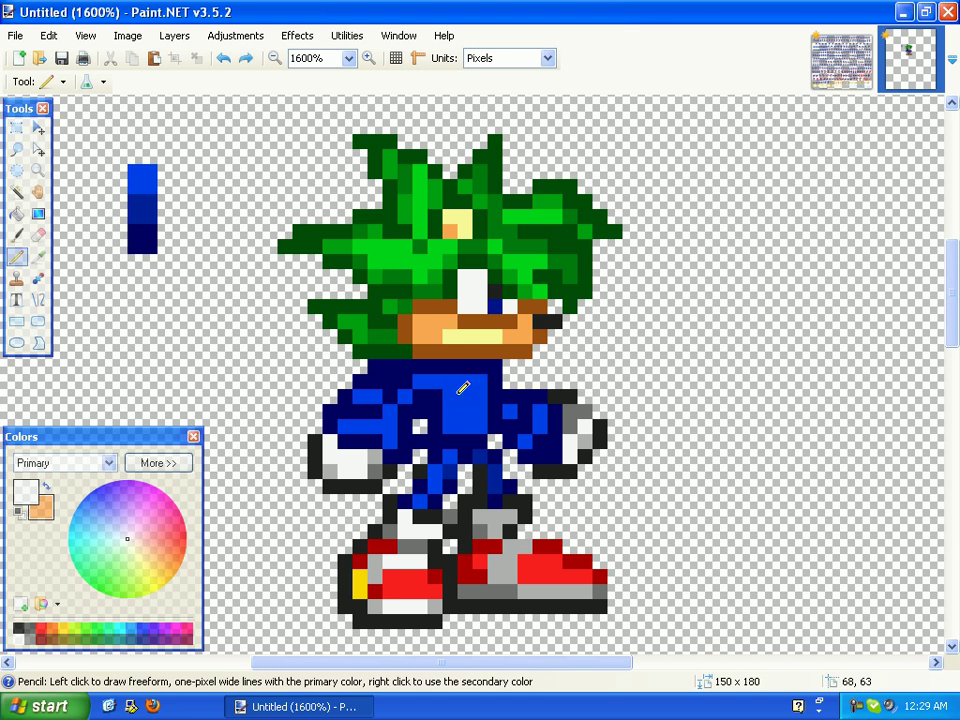
click(450, 422)
click(464, 421)
key(ctrl+z)
key(ctrl+z)
Place a single white pixel on the upper chest of the blue shirt
click(457, 391)
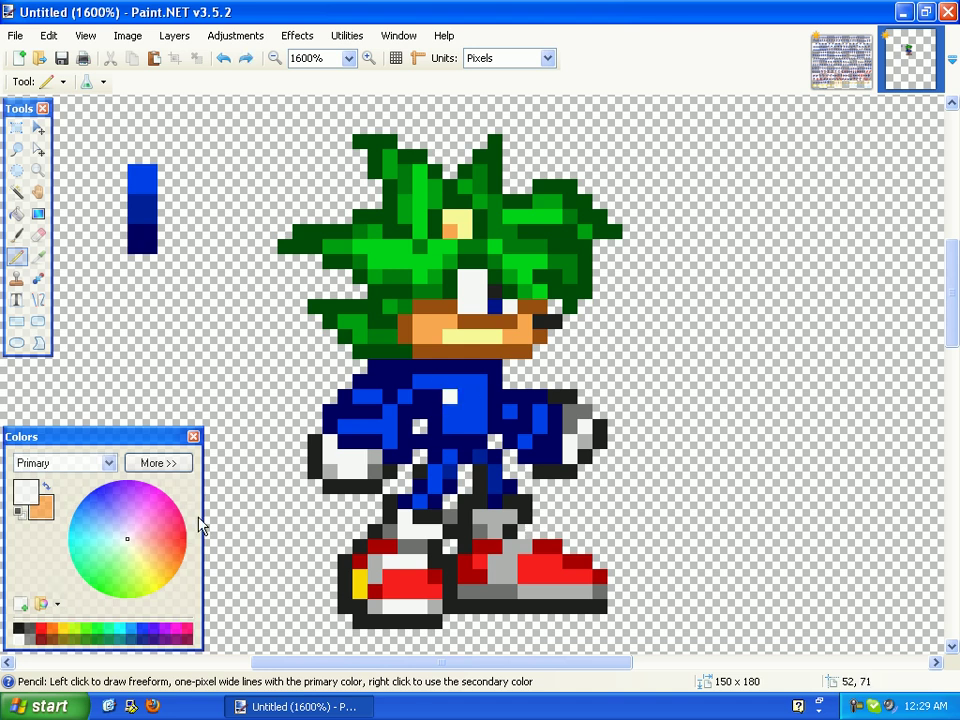
Darken the primary colour to light grey by lowering its HSV value to 76, giving hex C1C1C1
click(158, 463)
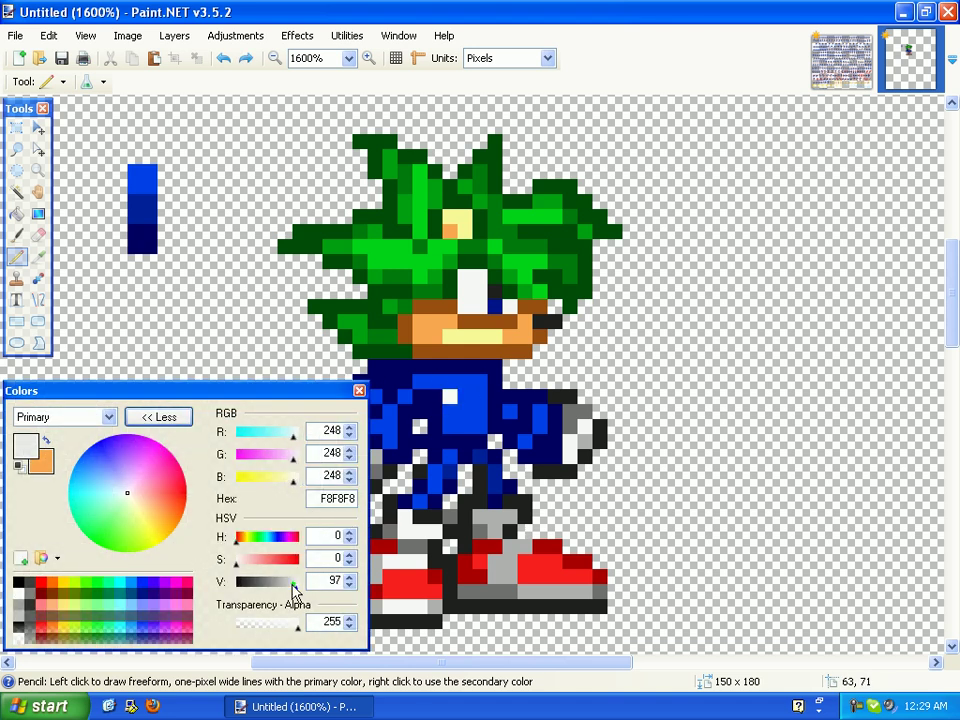
drag(296, 581, 285, 583)
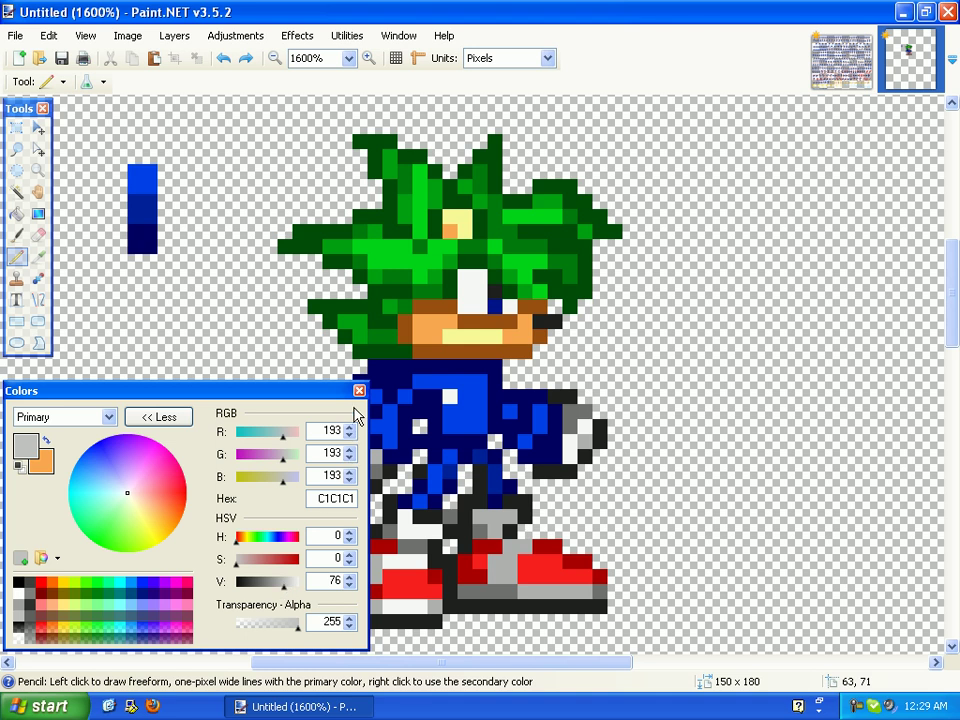
scroll(357, 414, up, 3)
scroll(360, 392, down, 1)
click(175, 416)
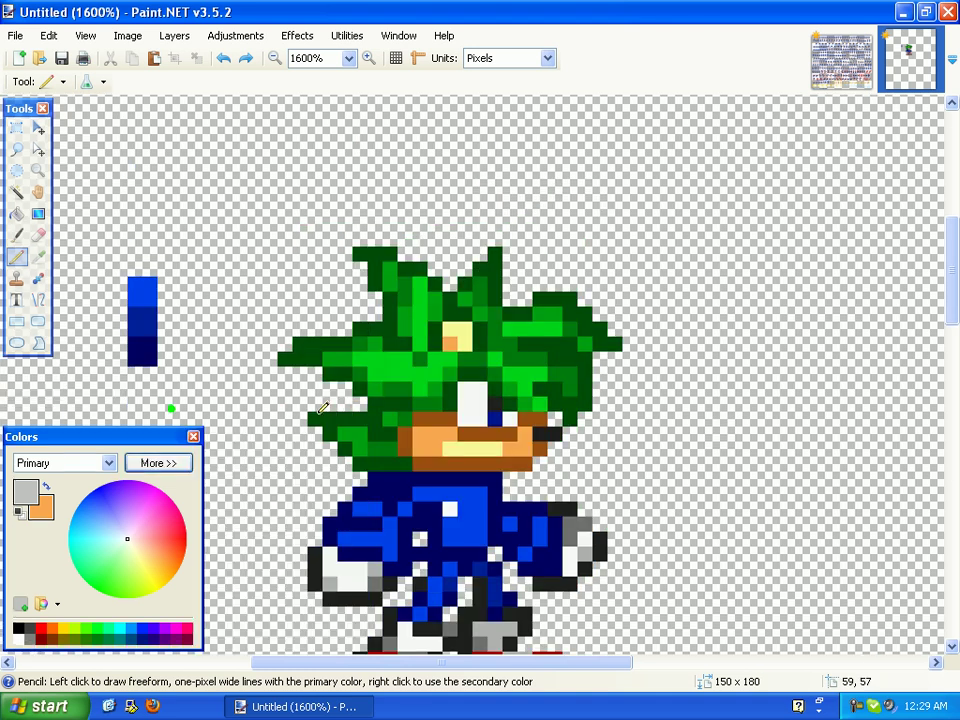
Pencil a small hollow light-grey oval emblem on the shirt's chest, covering the white pixel
scroll(507, 447, down, 3)
drag(453, 399, 453, 405)
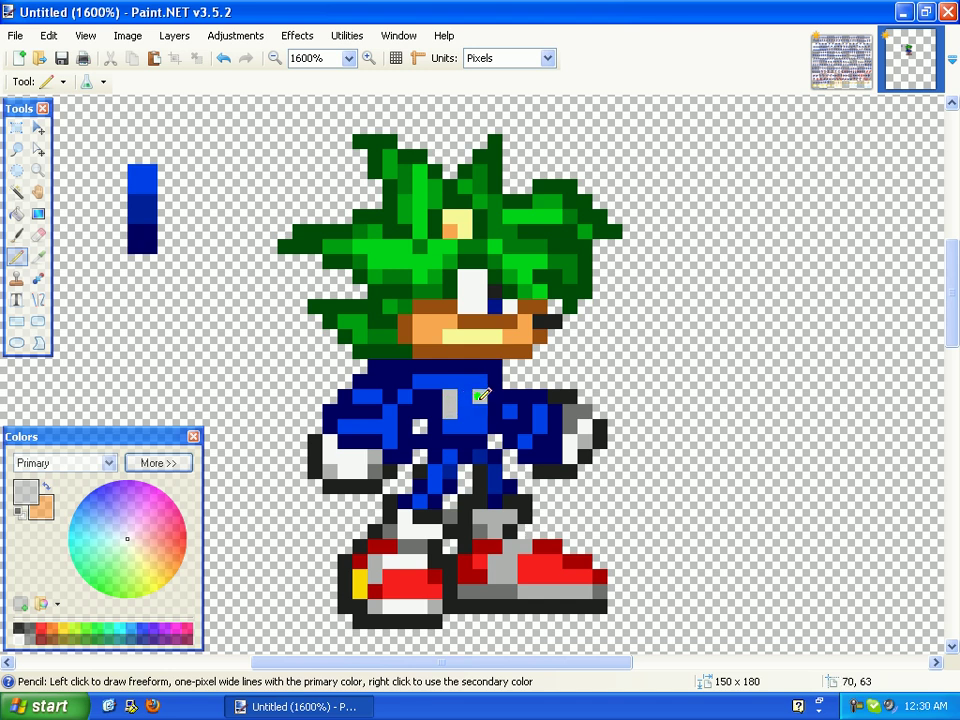
click(465, 380)
click(465, 424)
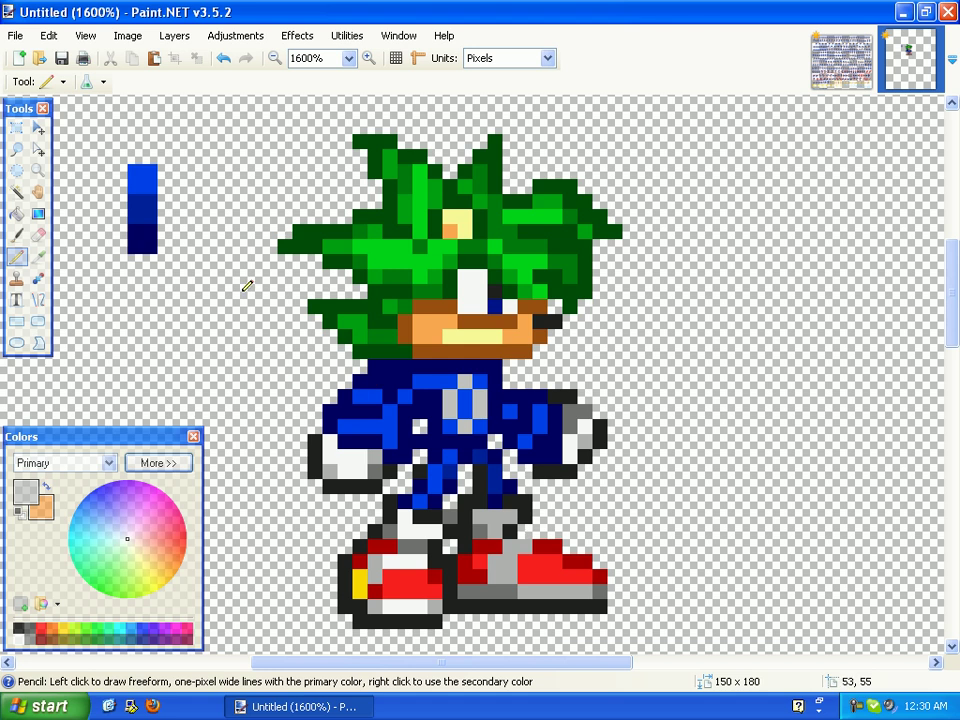
Sample the middle blue from the swatch and pencil mid-tone shading onto both sleeves, the upper chest and around the emblem
click(38, 256)
click(144, 207)
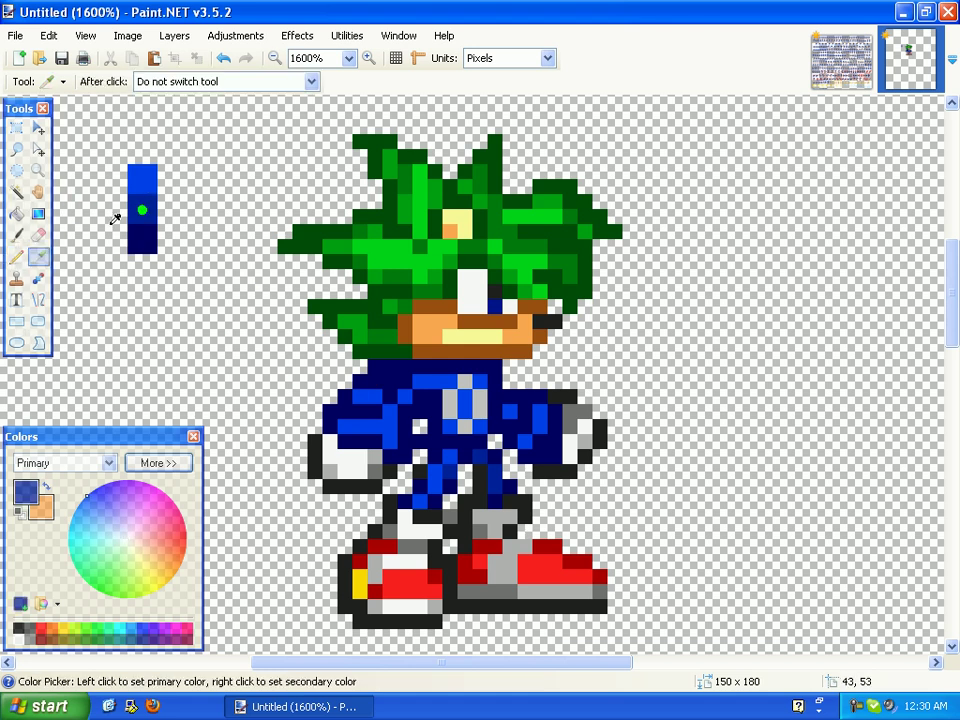
click(16, 256)
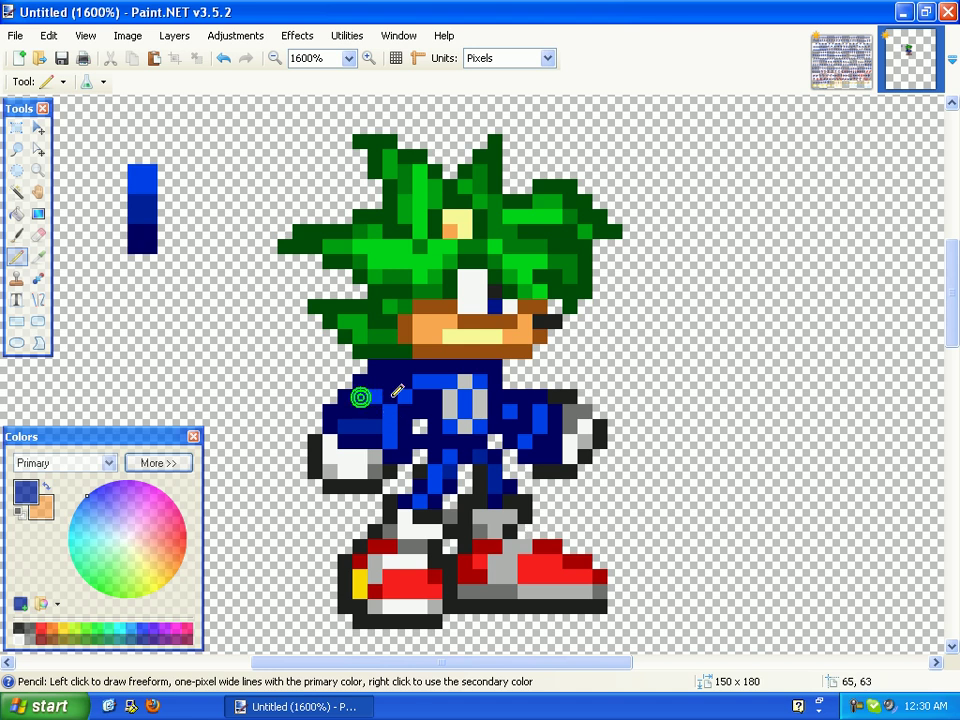
click(420, 377)
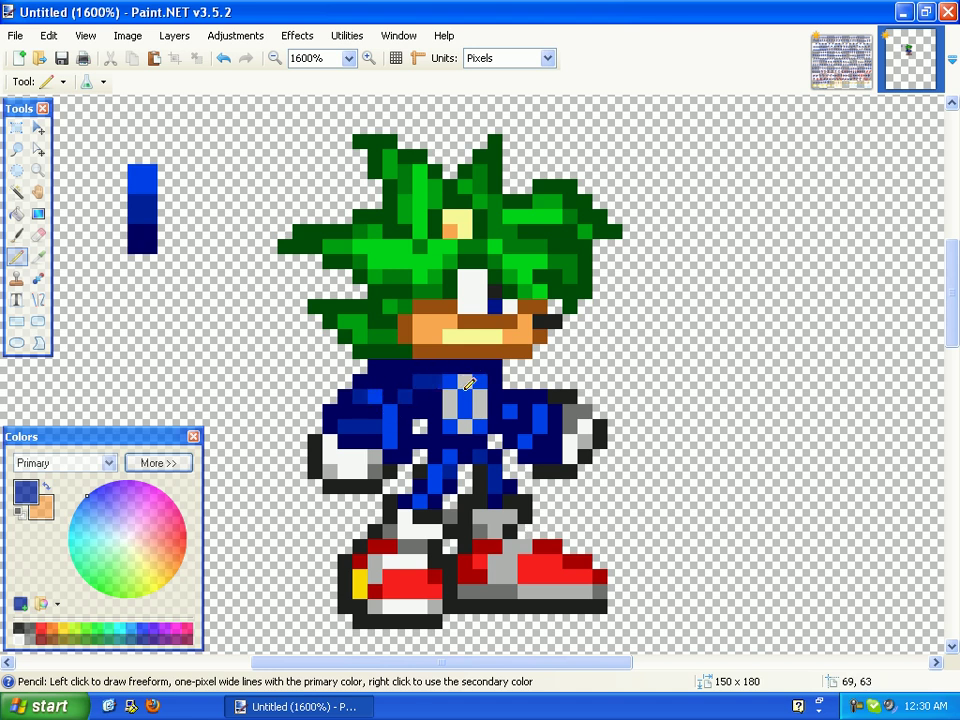
click(508, 412)
click(527, 440)
click(538, 425)
click(450, 423)
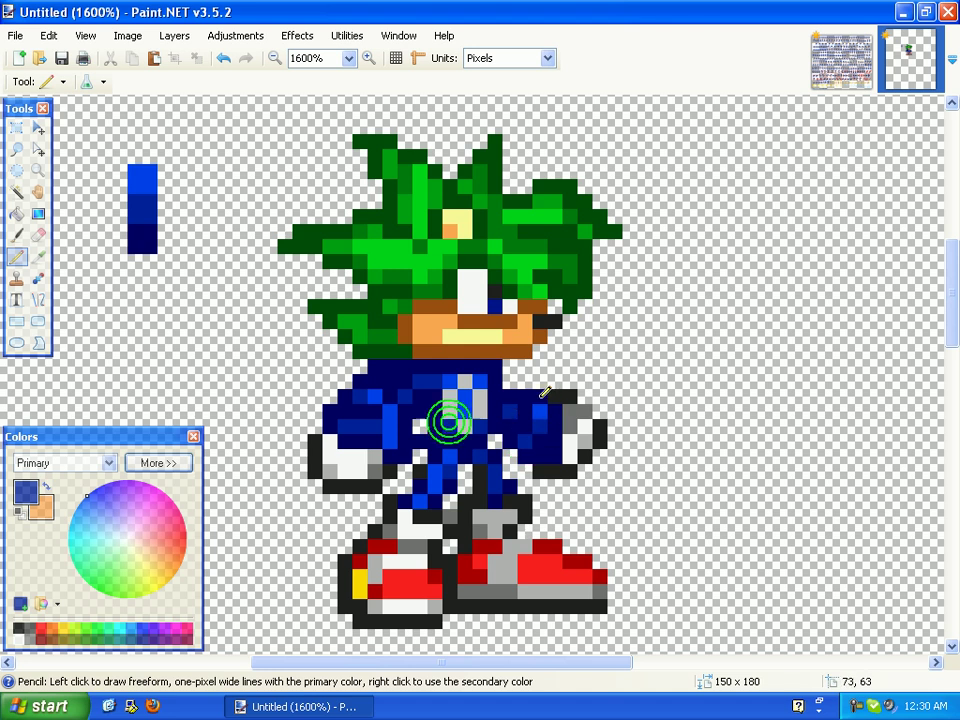
click(463, 397)
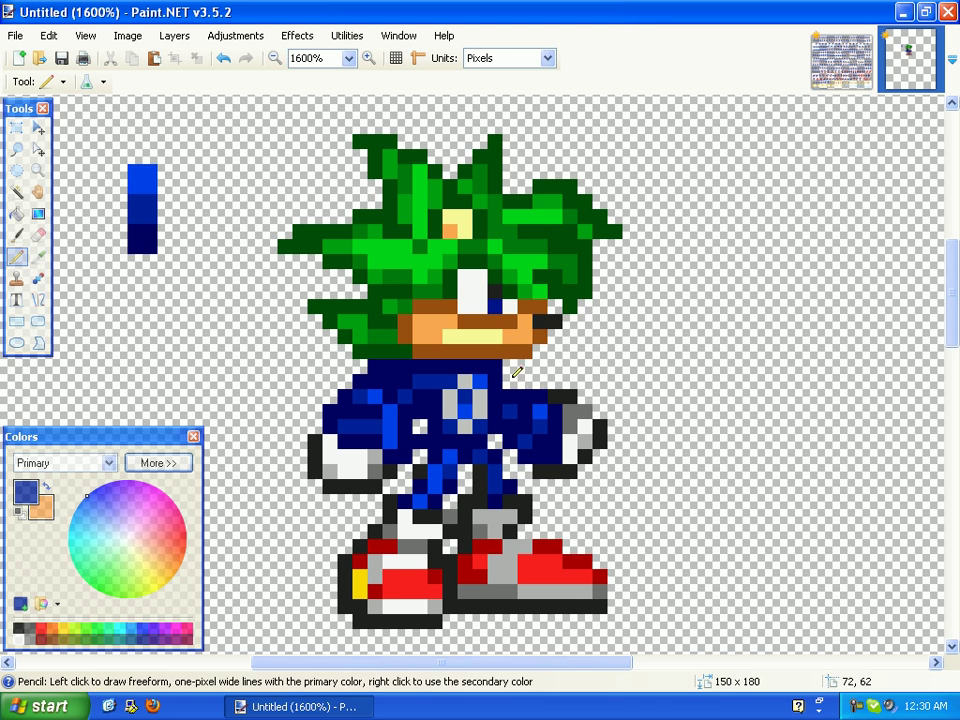
Draw a horizontal bright green waistline along the lower edge of the shirt with the Pencil
click(106, 629)
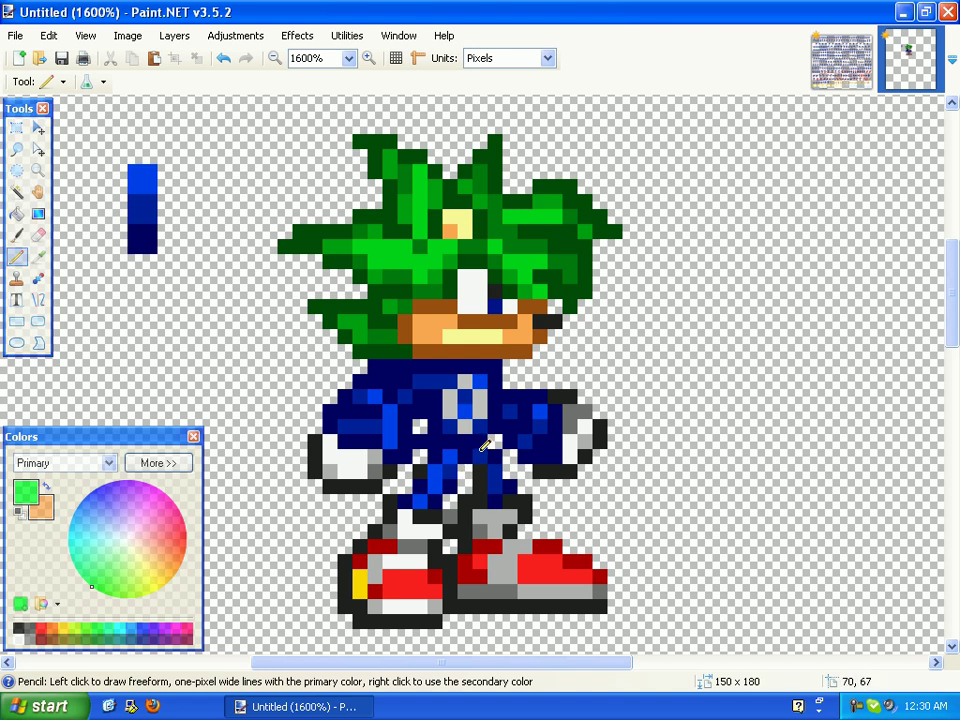
click(472, 440)
drag(448, 438, 440, 438)
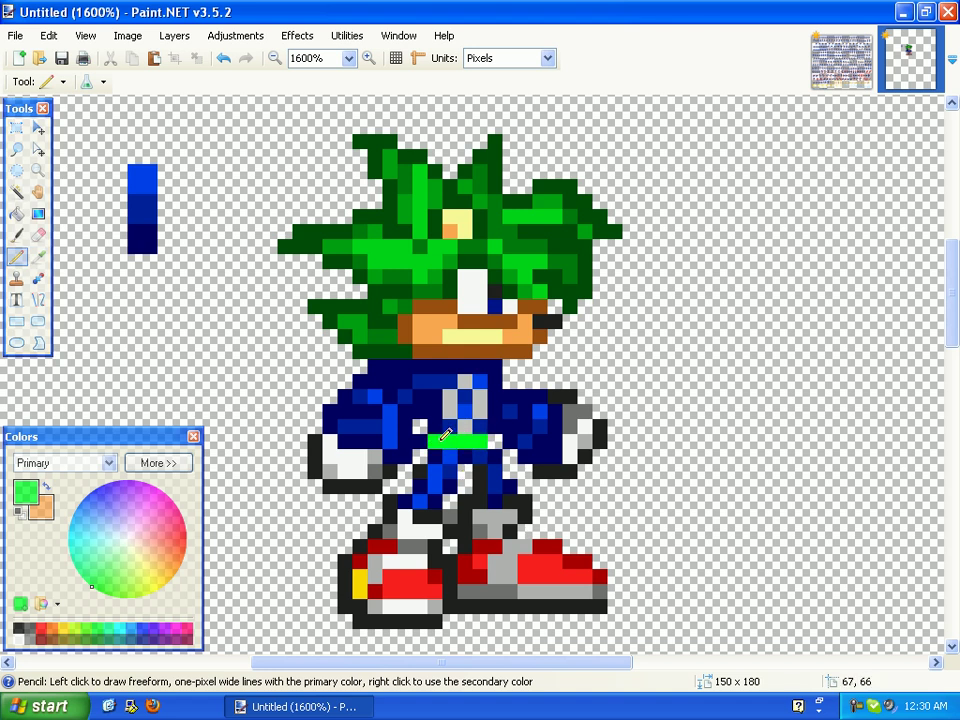
Erase the 1 x 3 pixel column between the sleeve and the green waistline, then clear the selection
click(17, 130)
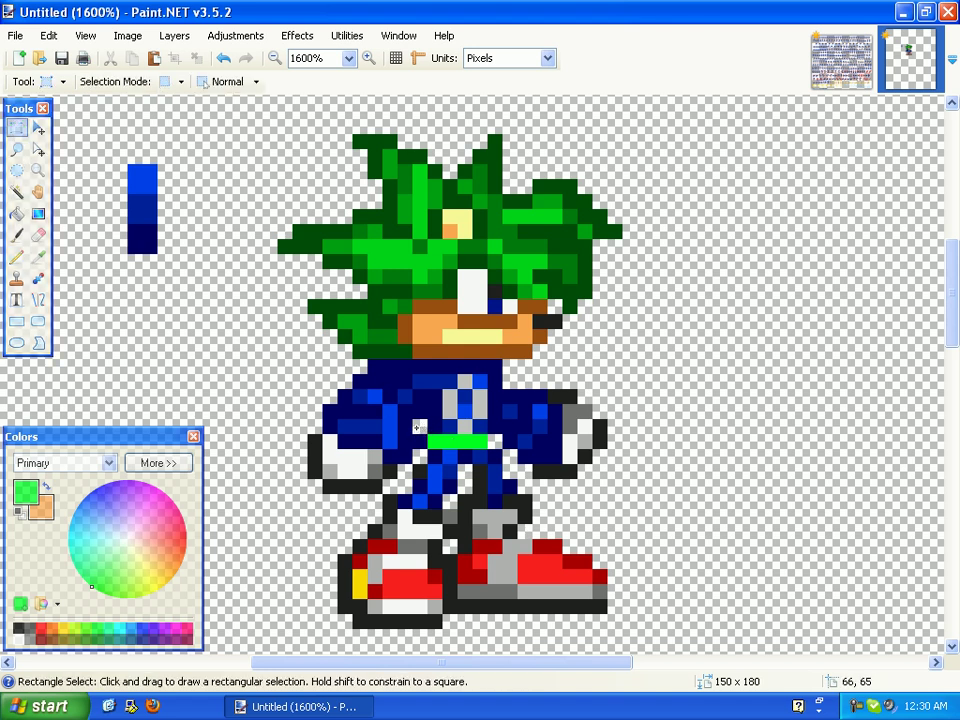
drag(418, 427, 421, 453)
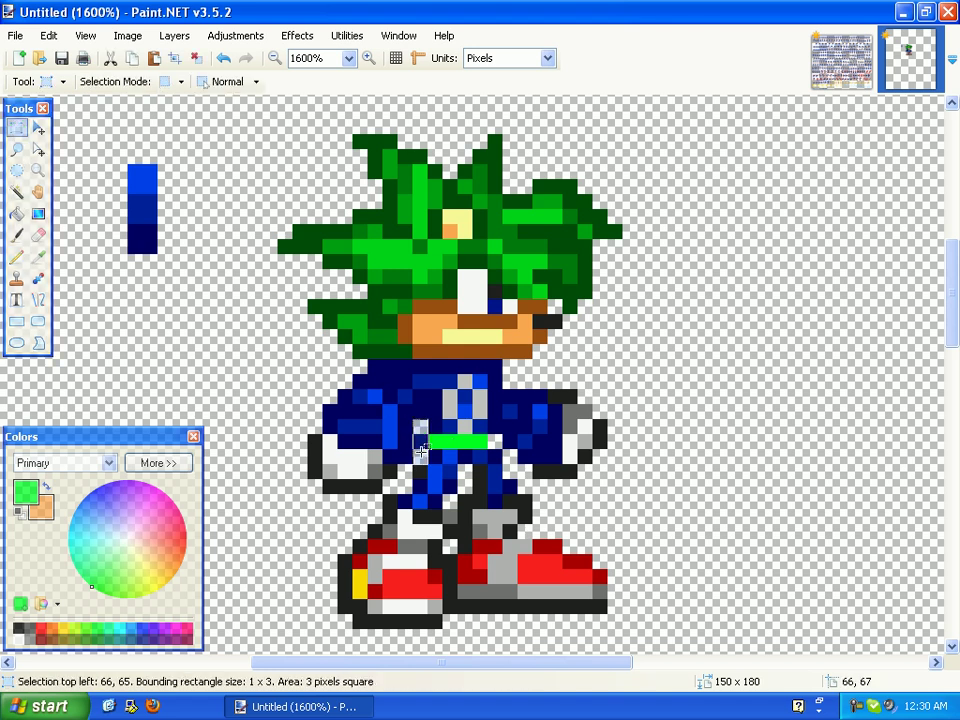
click(165, 320)
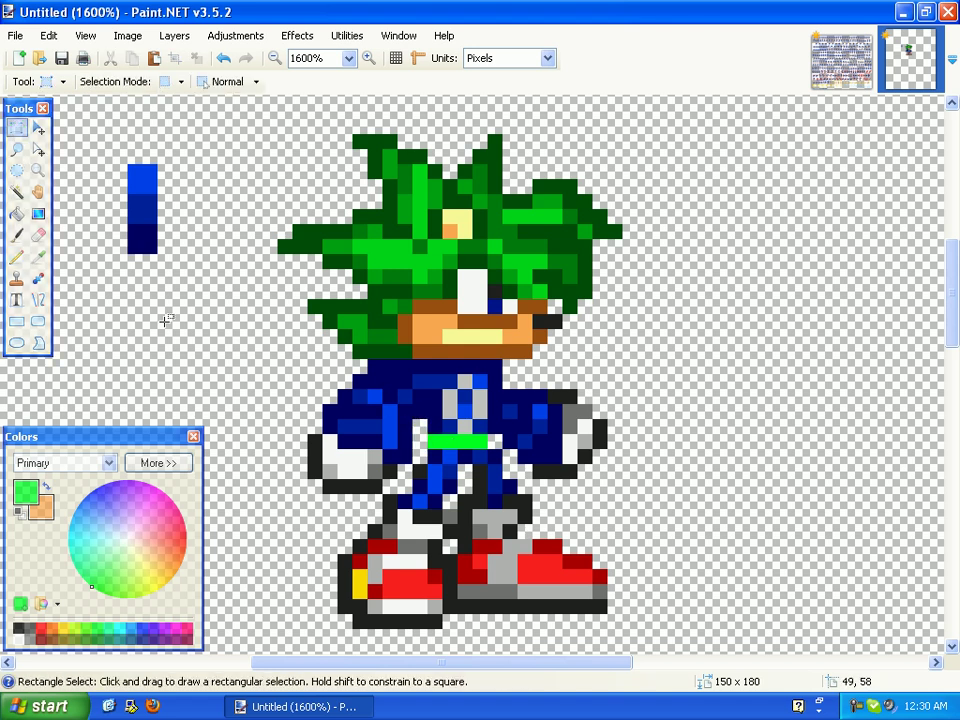
Outline baggy trousers in bright green from the waistline down over both legs to the shoes
click(17, 256)
mouse_move(430, 440)
mouse_down()
mouse_move(406, 459)
mouse_move(398, 487)
mouse_move(370, 505)
mouse_move(346, 553)
mouse_move(438, 581)
mouse_move(457, 467)
mouse_move(483, 460)
mouse_move(485, 446)
mouse_move(578, 550)
mouse_move(480, 563)
mouse_move(465, 483)
mouse_up()
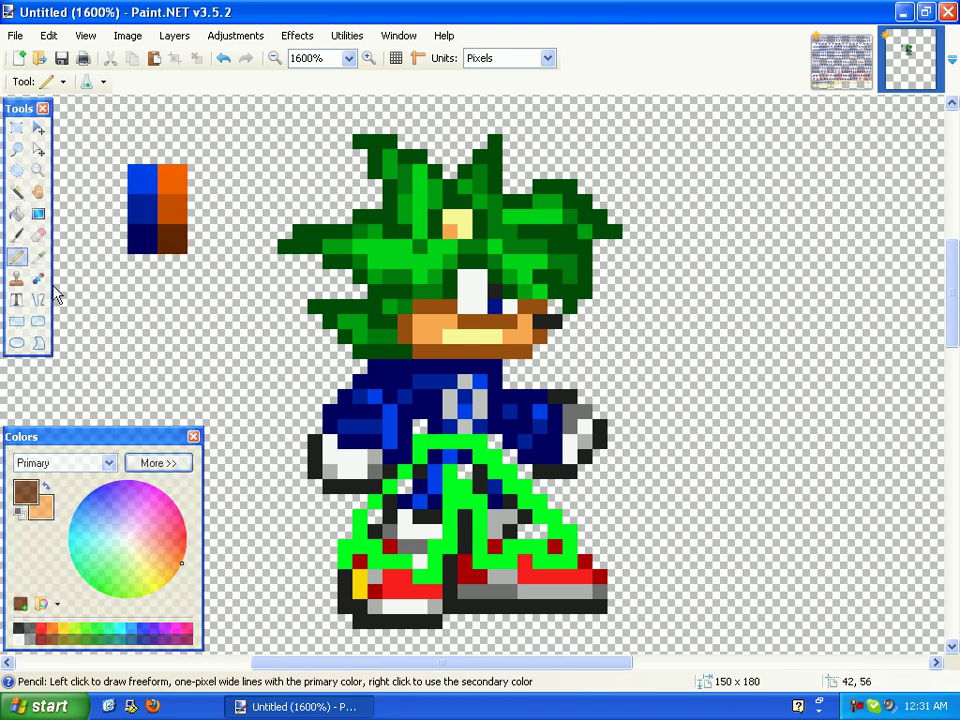
Sample the bright orange from the swatch and colour in both trouser legs inside the green outline with the Pencil
click(39, 258)
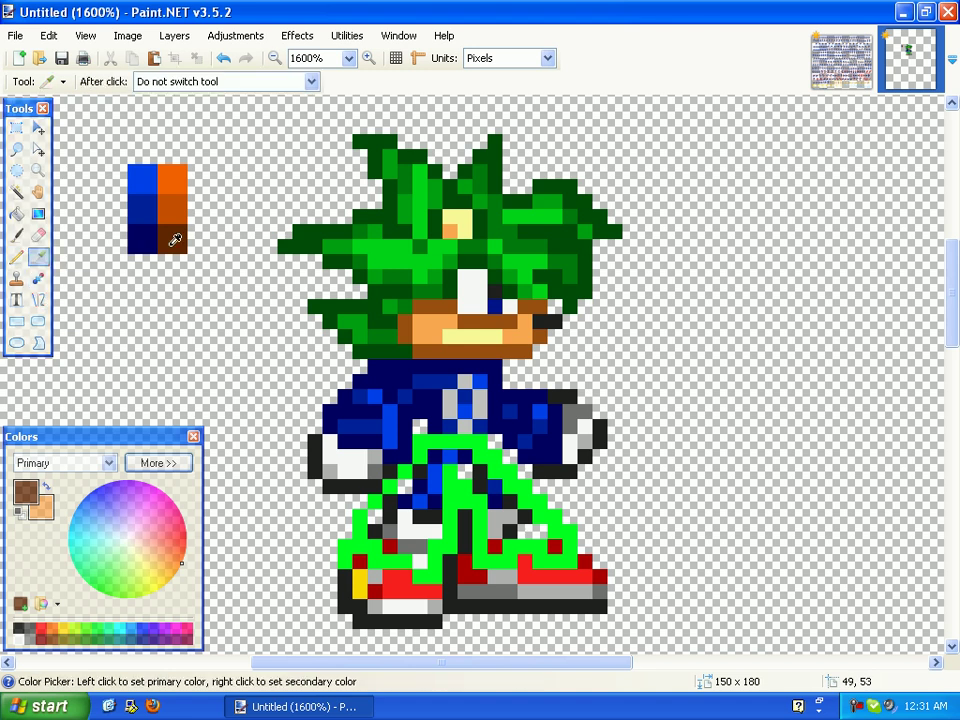
click(180, 190)
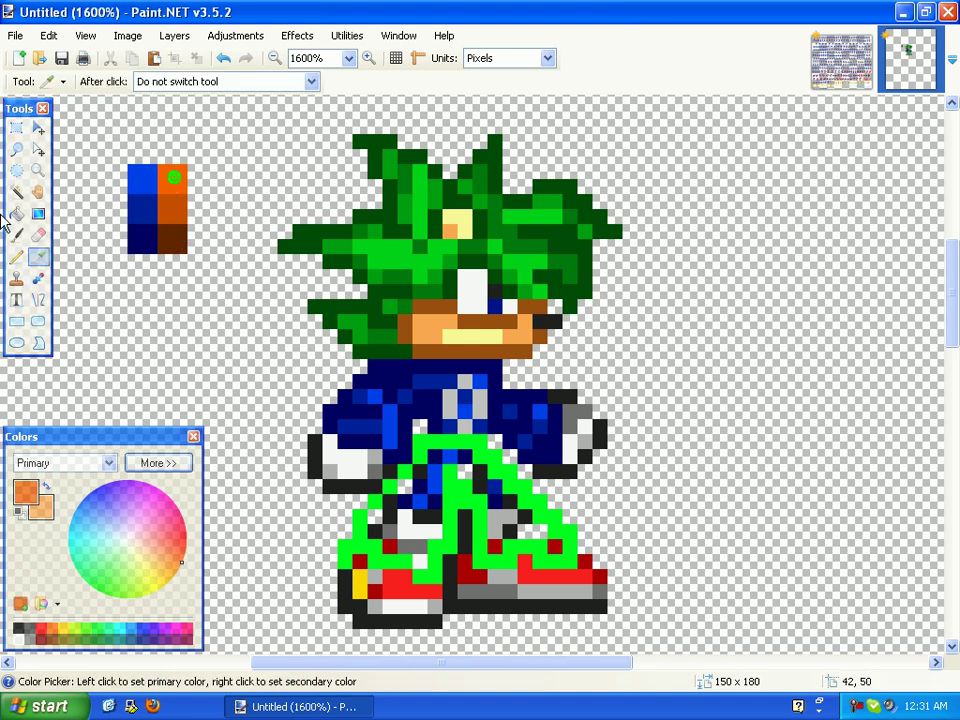
click(18, 257)
mouse_move(467, 455)
mouse_down()
mouse_move(494, 481)
mouse_move(505, 510)
mouse_move(504, 539)
mouse_move(520, 524)
mouse_move(497, 527)
mouse_move(497, 489)
mouse_move(460, 461)
mouse_move(441, 460)
mouse_move(435, 521)
mouse_move(414, 527)
mouse_move(417, 554)
mouse_move(380, 525)
mouse_move(380, 515)
mouse_move(415, 505)
mouse_move(411, 481)
mouse_move(406, 495)
mouse_move(393, 495)
mouse_move(423, 472)
mouse_move(471, 468)
mouse_move(501, 502)
mouse_move(510, 499)
mouse_move(513, 530)
mouse_move(553, 541)
mouse_up()
key(ctrl+z)
click(480, 482)
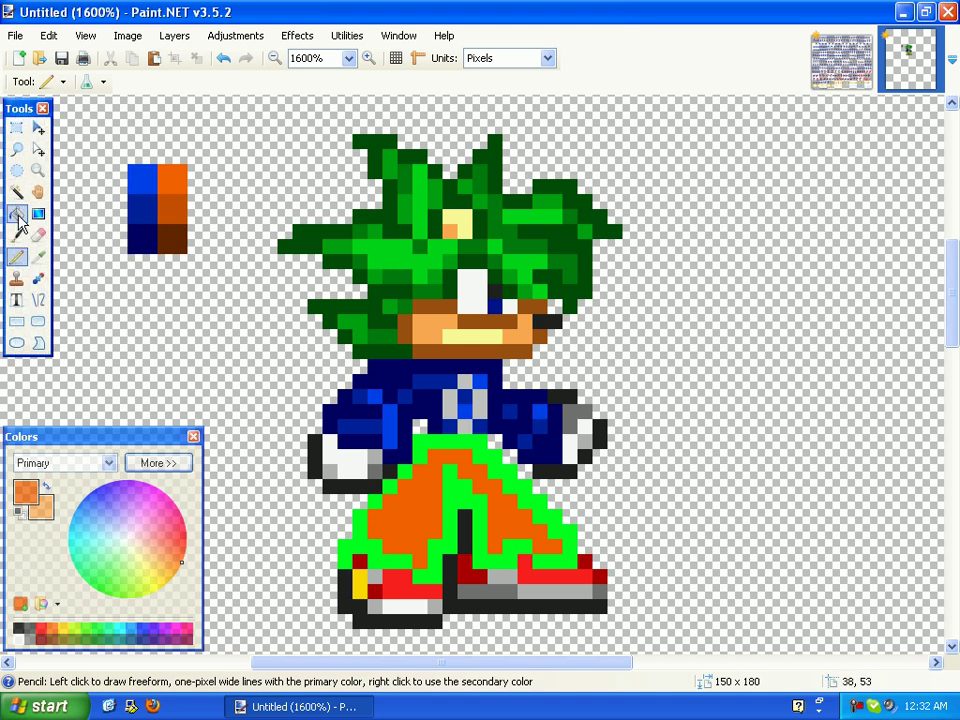
Recolour every green segment of the trouser outline with the dark brown from the swatch using the Paint Bucket
click(38, 260)
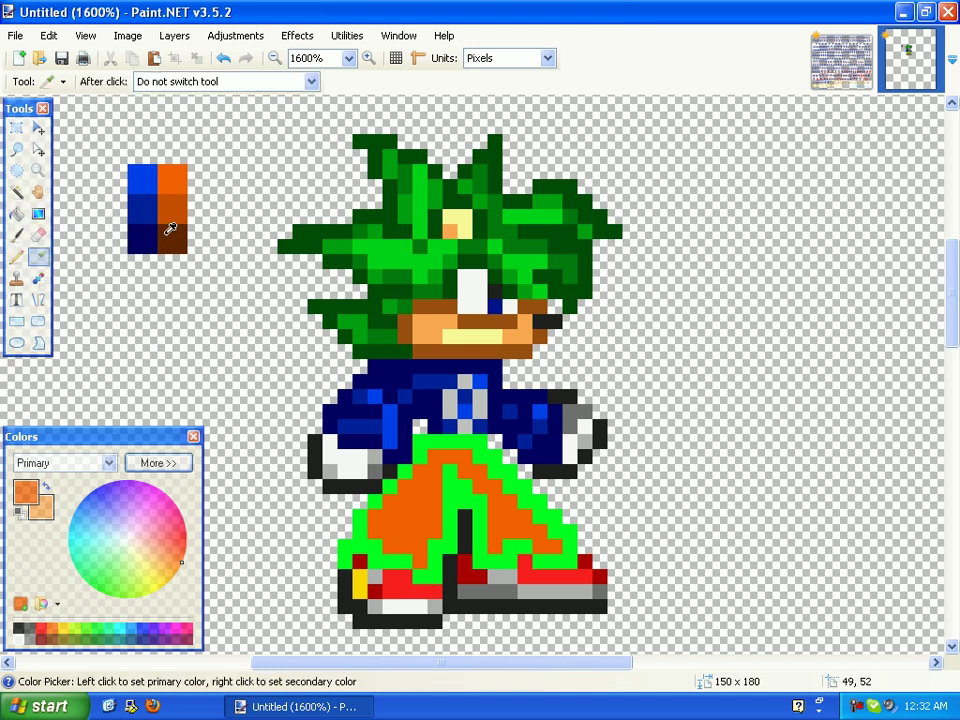
click(165, 224)
click(15, 217)
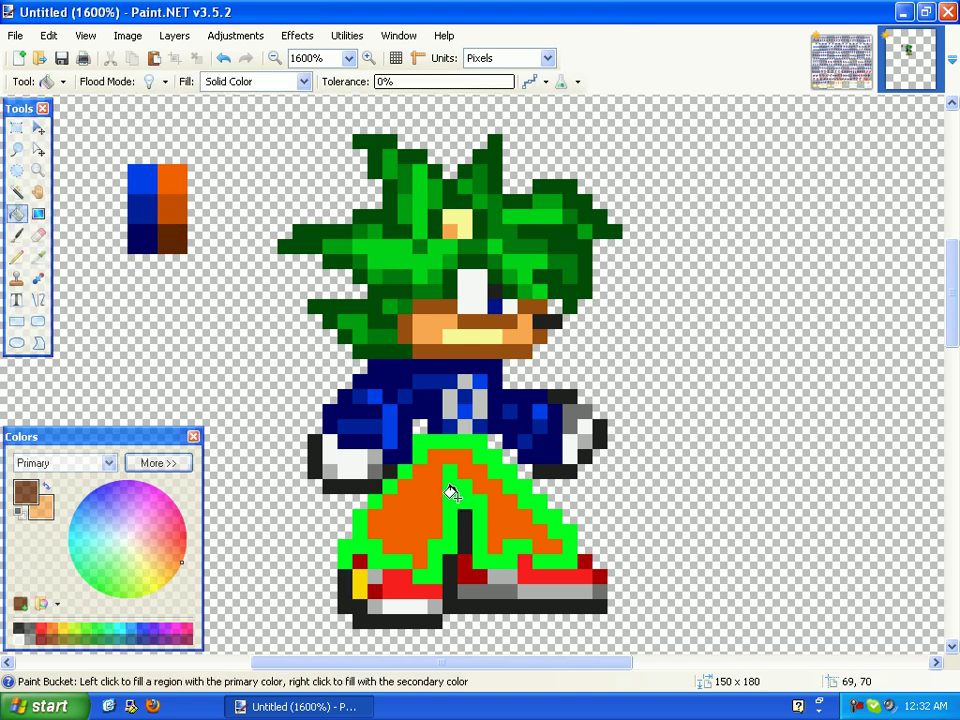
click(446, 489)
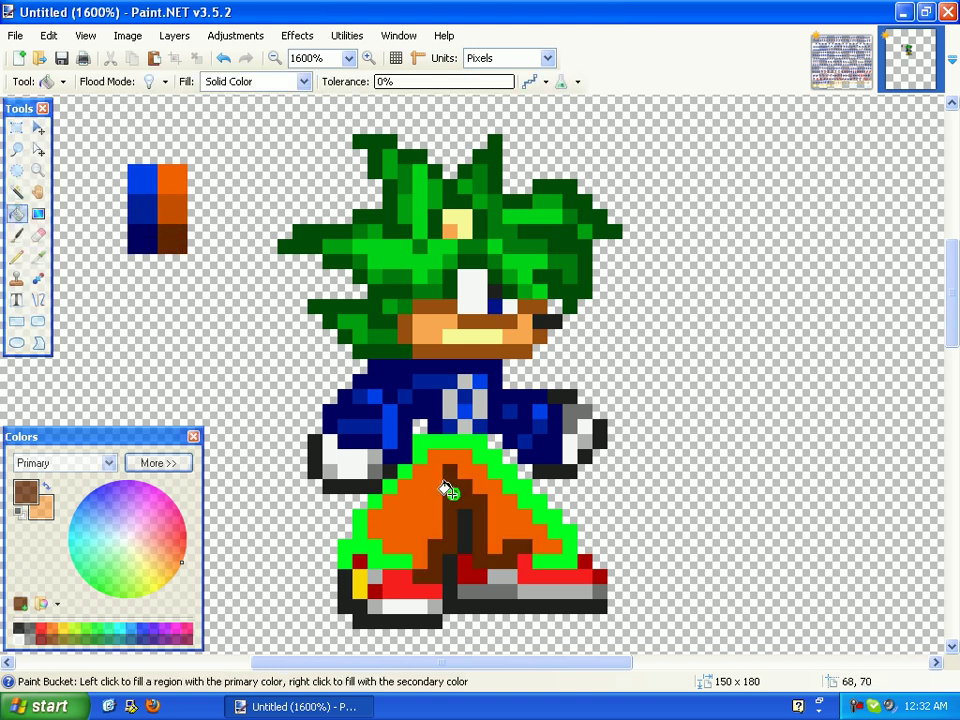
click(385, 560)
click(375, 503)
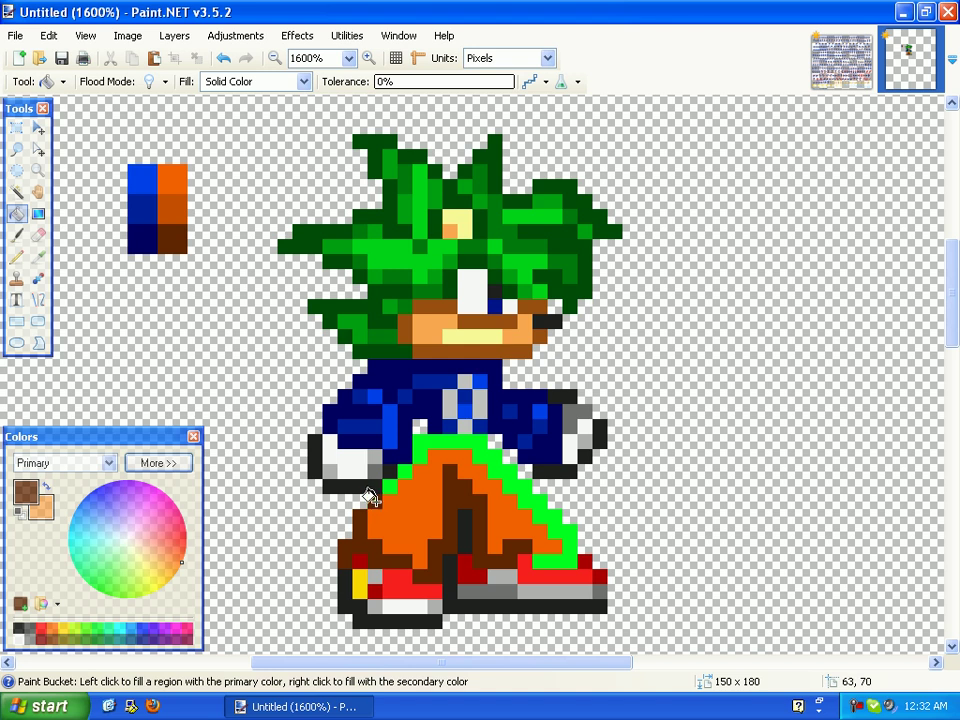
click(389, 486)
click(412, 450)
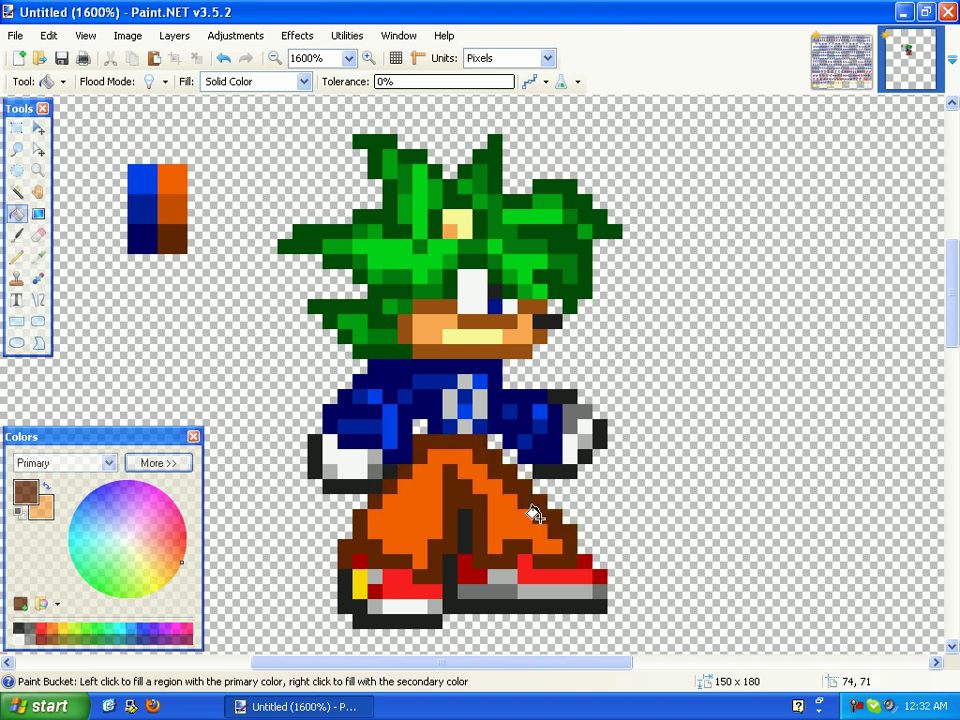
Pencil dark brown fold lines across both orange trouser legs and the waist area
click(17, 256)
mouse_move(375, 510)
mouse_down()
mouse_move(406, 526)
mouse_move(418, 520)
mouse_move(402, 492)
mouse_move(427, 498)
mouse_move(432, 471)
mouse_move(421, 468)
mouse_move(426, 492)
mouse_move(425, 483)
mouse_move(487, 489)
mouse_move(524, 507)
mouse_move(514, 513)
mouse_move(495, 483)
mouse_up()
click(471, 474)
click(455, 453)
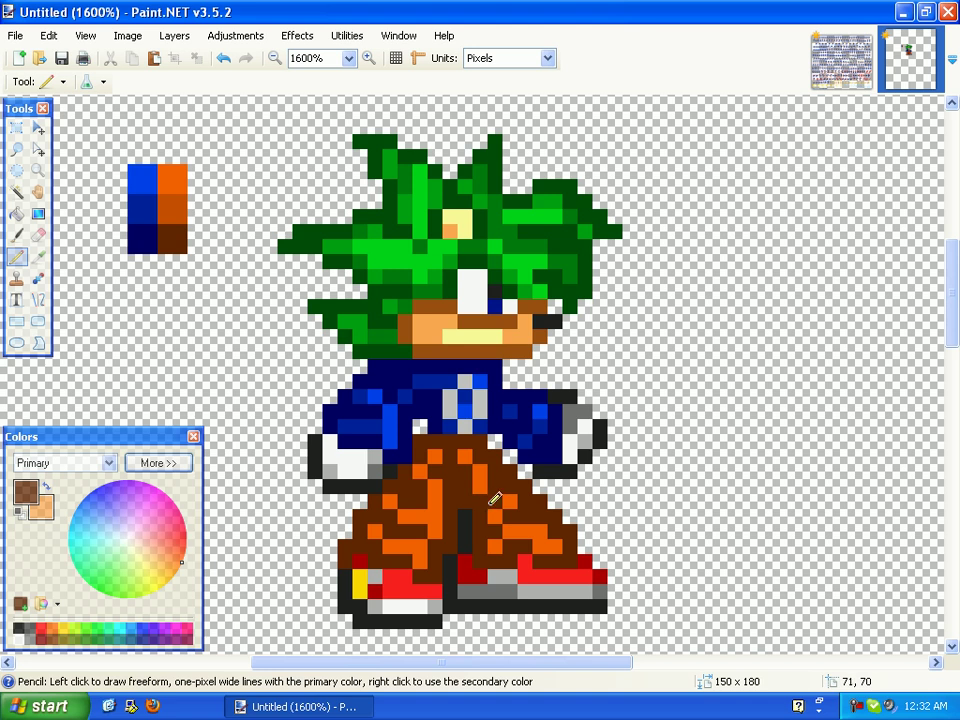
click(434, 516)
Sample the middle orange from the swatch and pencil mid-tone shading beside the folds on both trouser legs
key(k)
click(169, 206)
click(17, 257)
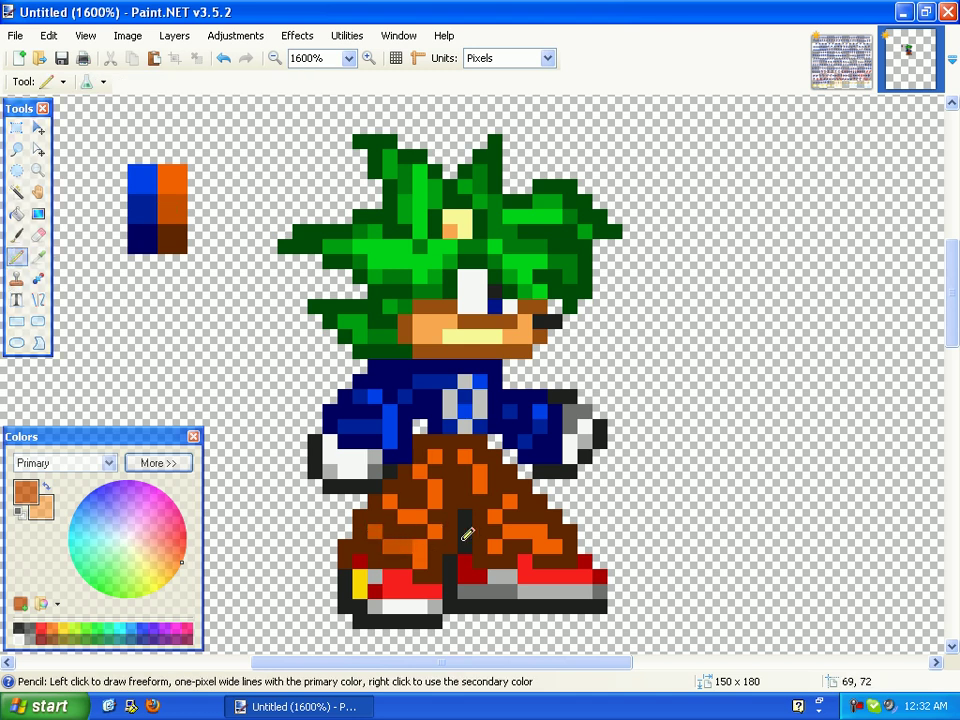
click(388, 504)
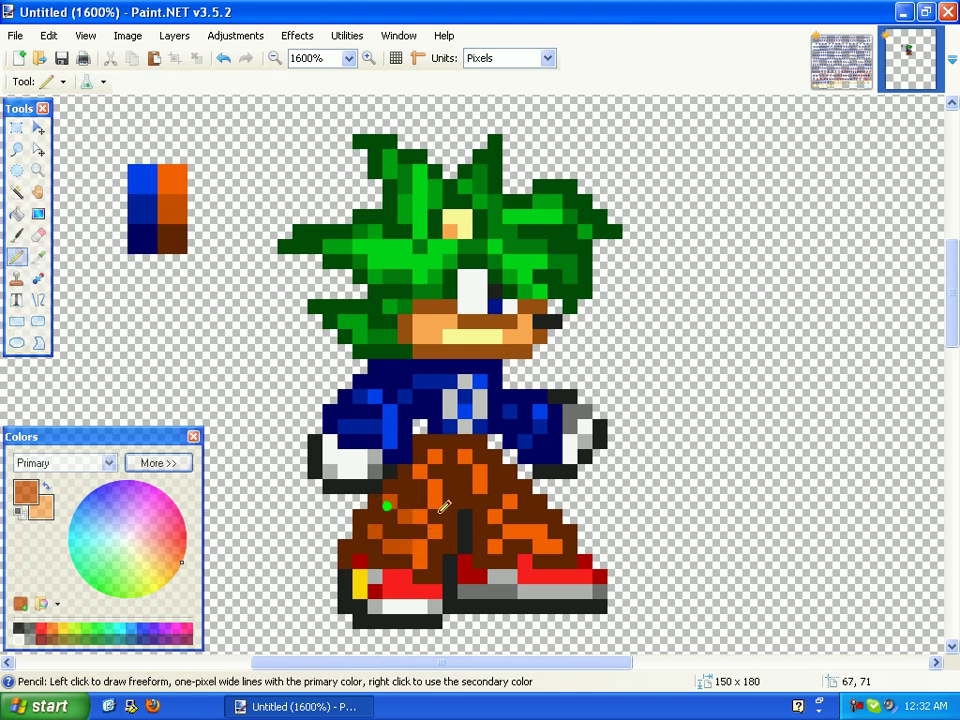
click(436, 458)
mouse_move(479, 474)
mouse_down()
mouse_move(478, 487)
mouse_move(510, 499)
mouse_move(495, 540)
mouse_move(512, 521)
mouse_move(541, 535)
mouse_up()
click(465, 461)
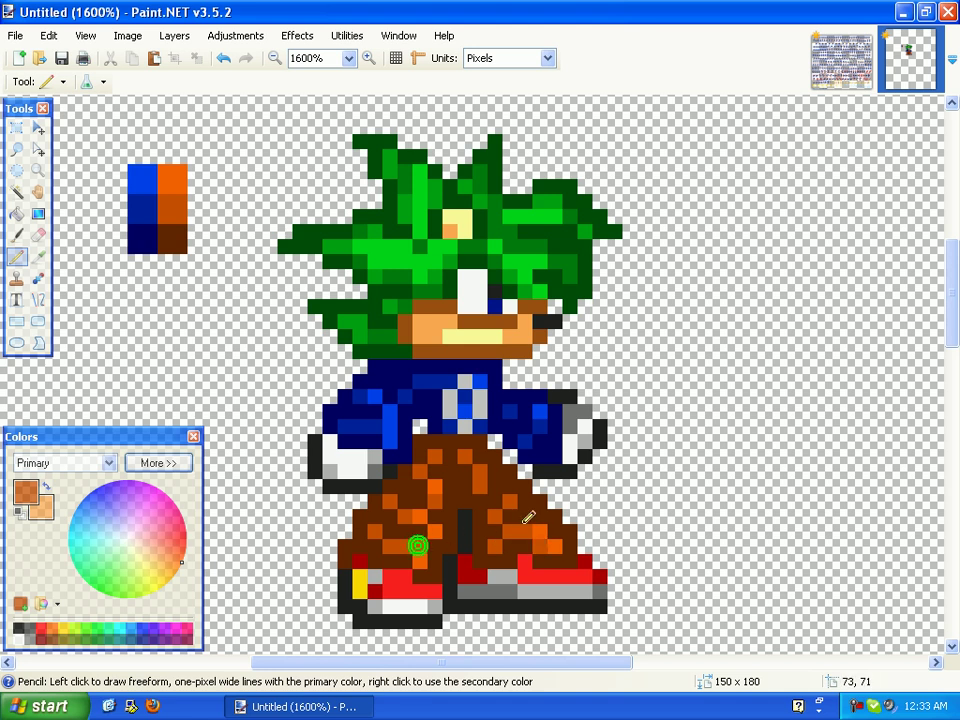
drag(428, 492, 410, 497)
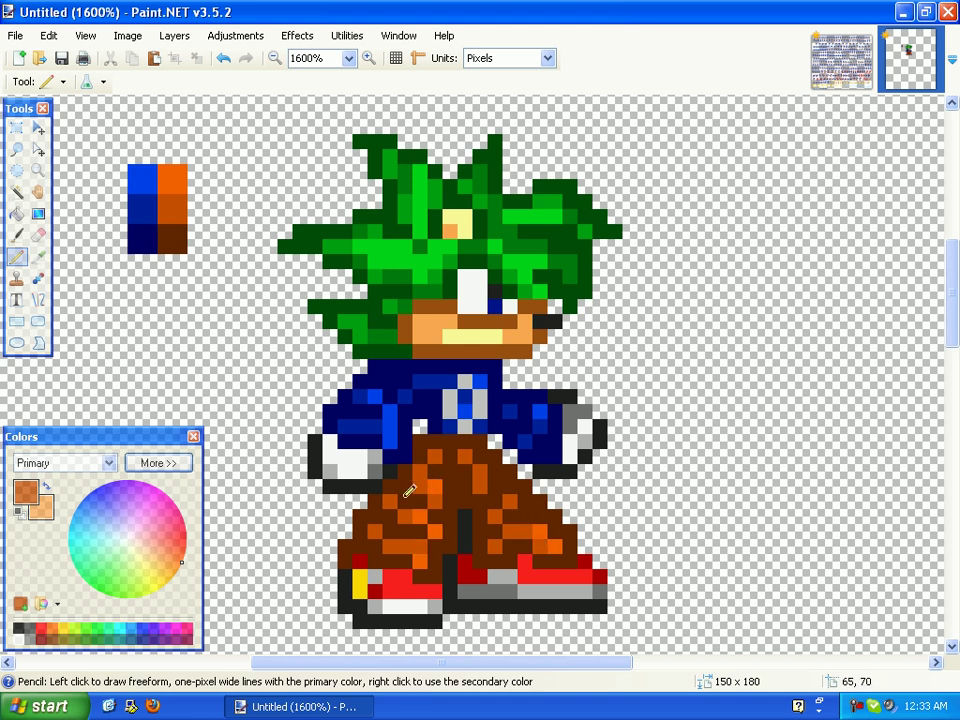
click(402, 503)
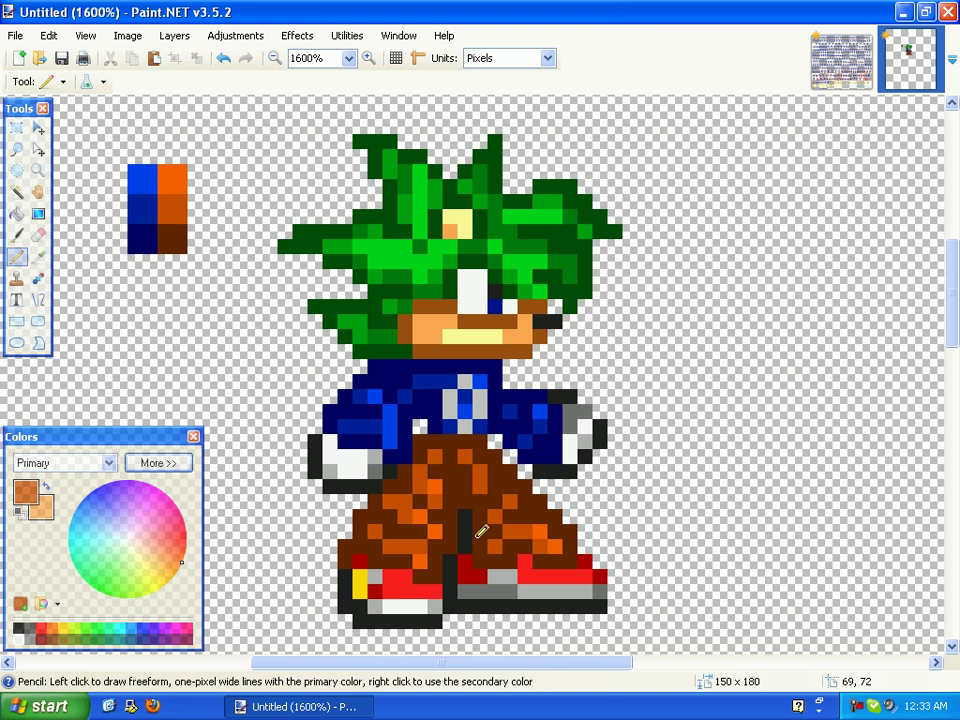
click(467, 487)
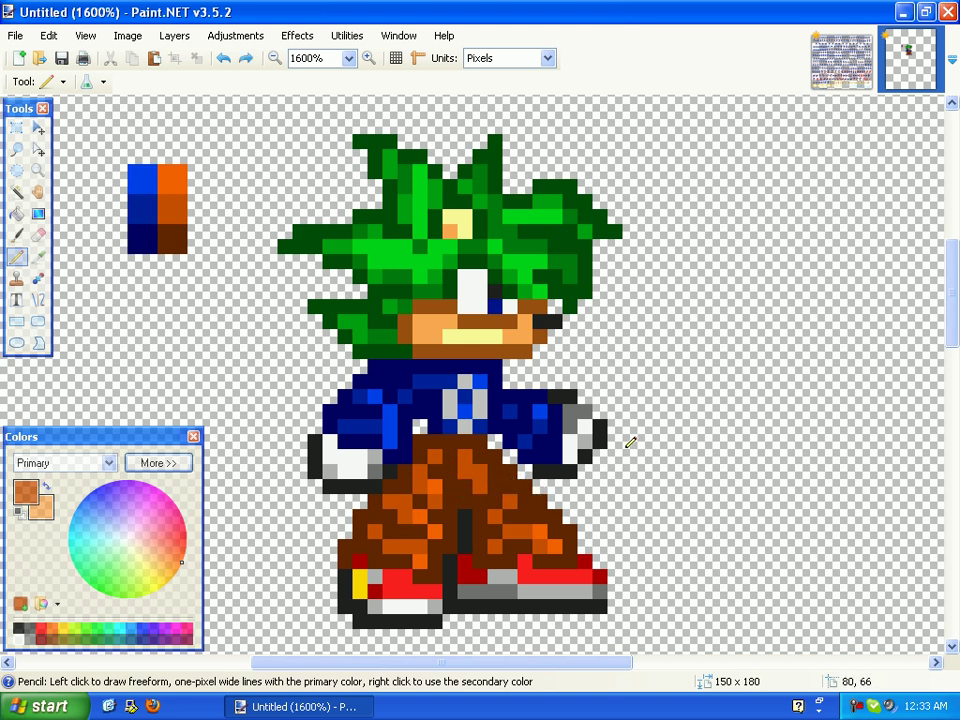
Sample the bright orange from the swatch and add a highlight pixel to the trousers just below the waist
click(36, 253)
click(163, 184)
click(16, 255)
click(480, 465)
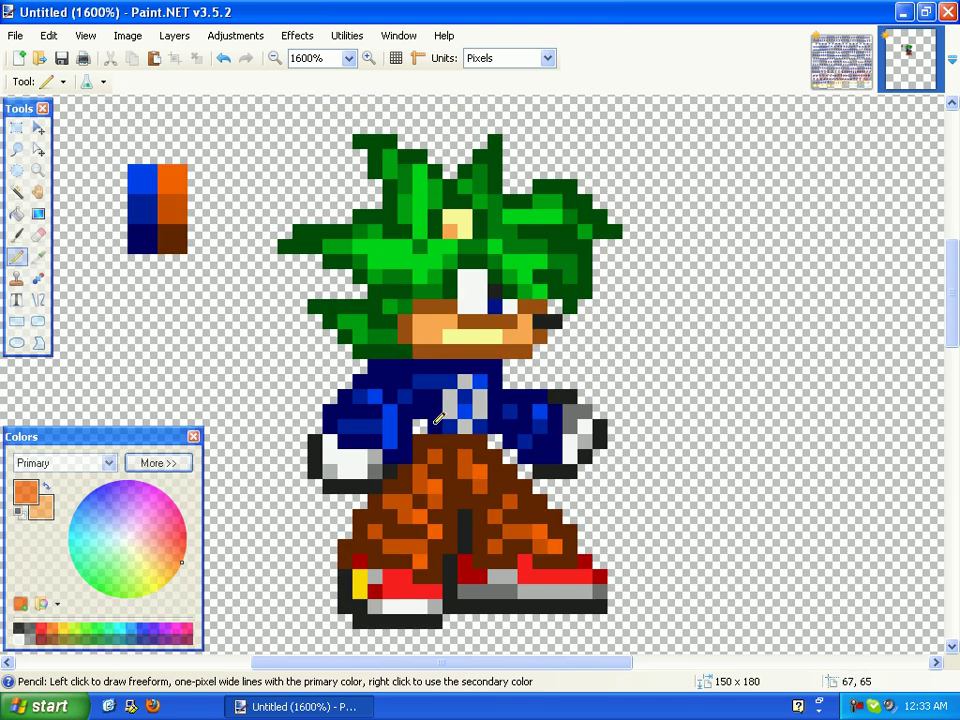
Select and delete the stray trouser pixels in the narrow gap between the sleeve and the waist
click(16, 128)
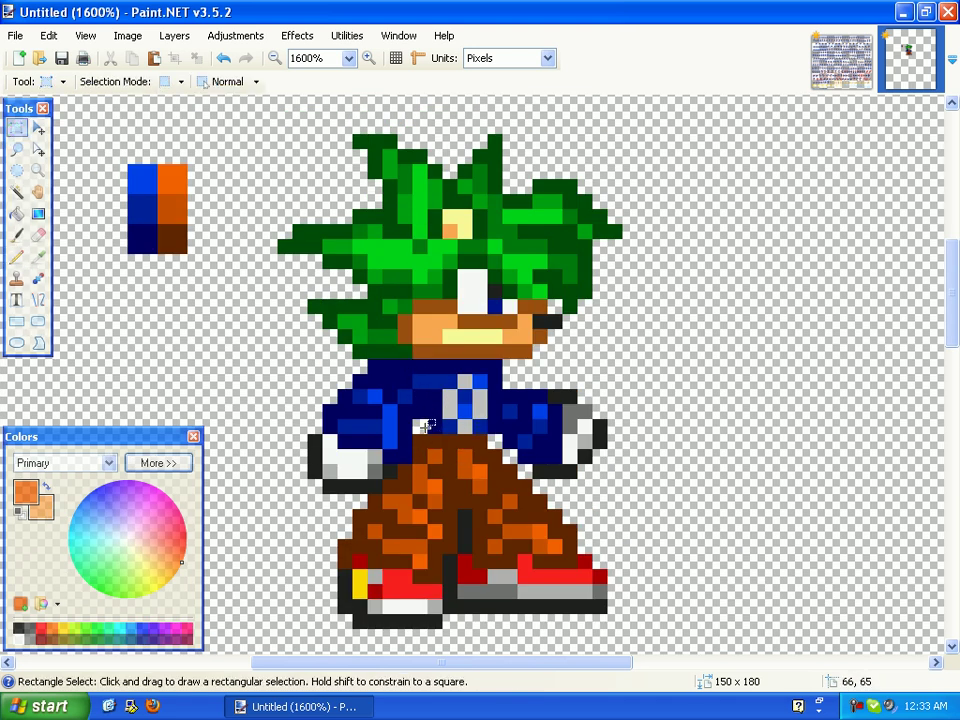
drag(422, 428, 416, 440)
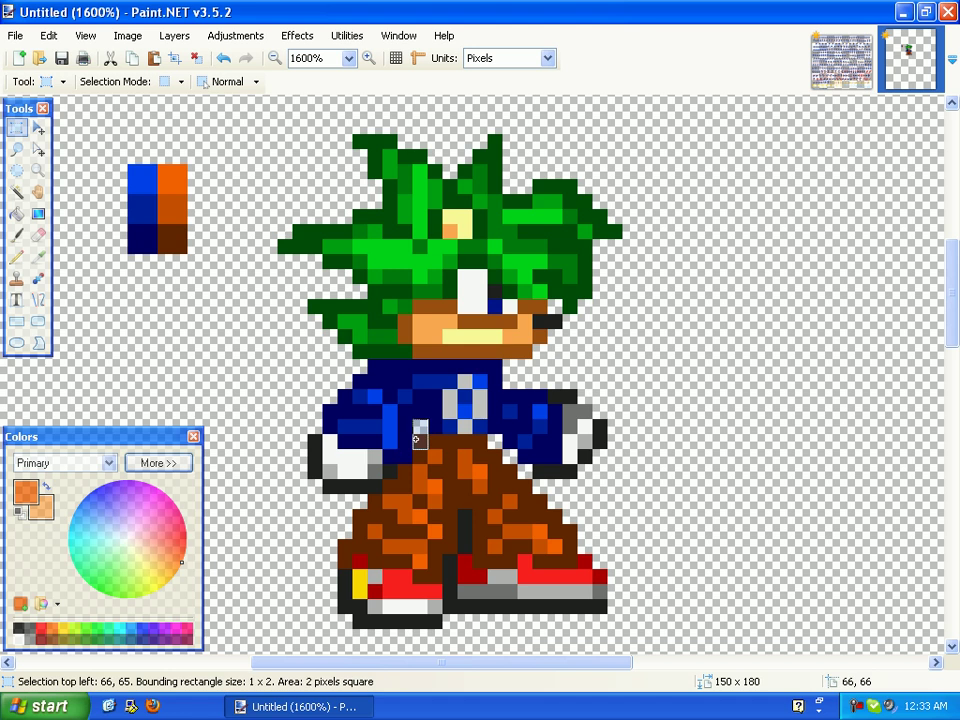
click(420, 442)
mouse_move(421, 438)
mouse_down()
mouse_move(409, 482)
mouse_move(421, 448)
mouse_up()
key(Delete)
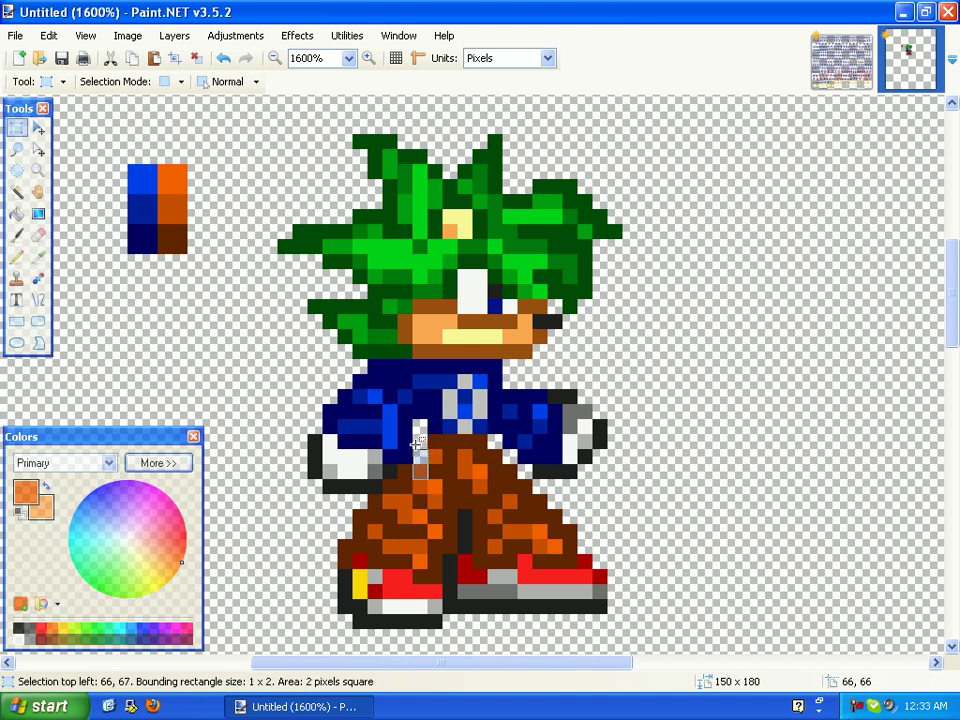
Select and delete the two trouser pixels between the glove and the waist
click(415, 444)
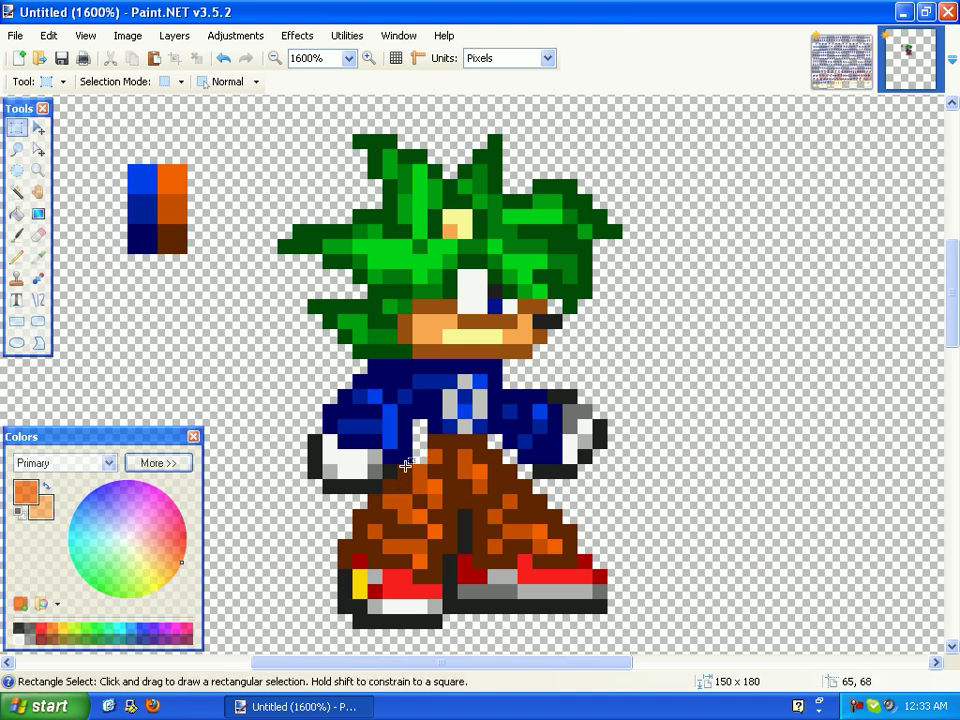
mouse_move(405, 467)
mouse_down()
mouse_move(405, 501)
mouse_move(403, 484)
mouse_up()
key(Delete)
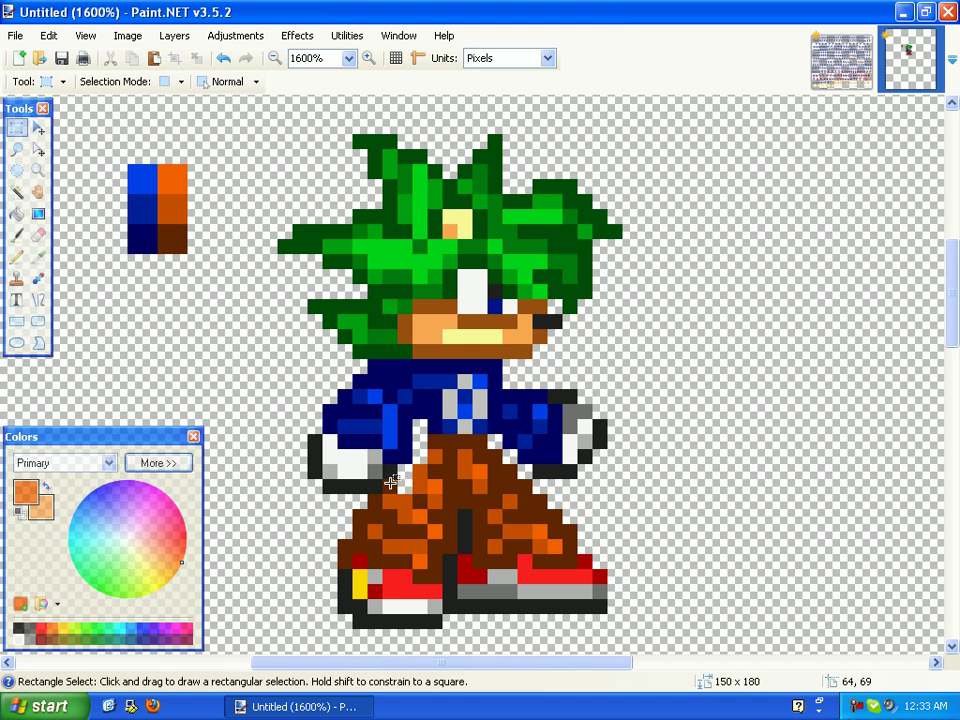
Sample the dark brown and pencil outline pixels along the trouser edge between the glove and the waist
click(38, 254)
click(391, 485)
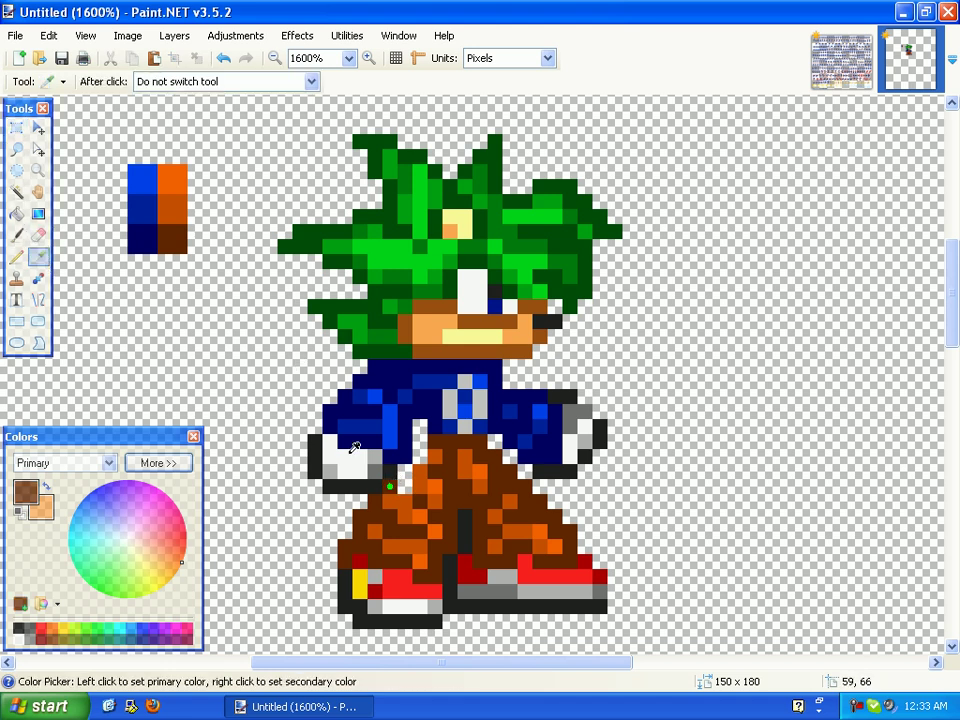
click(16, 256)
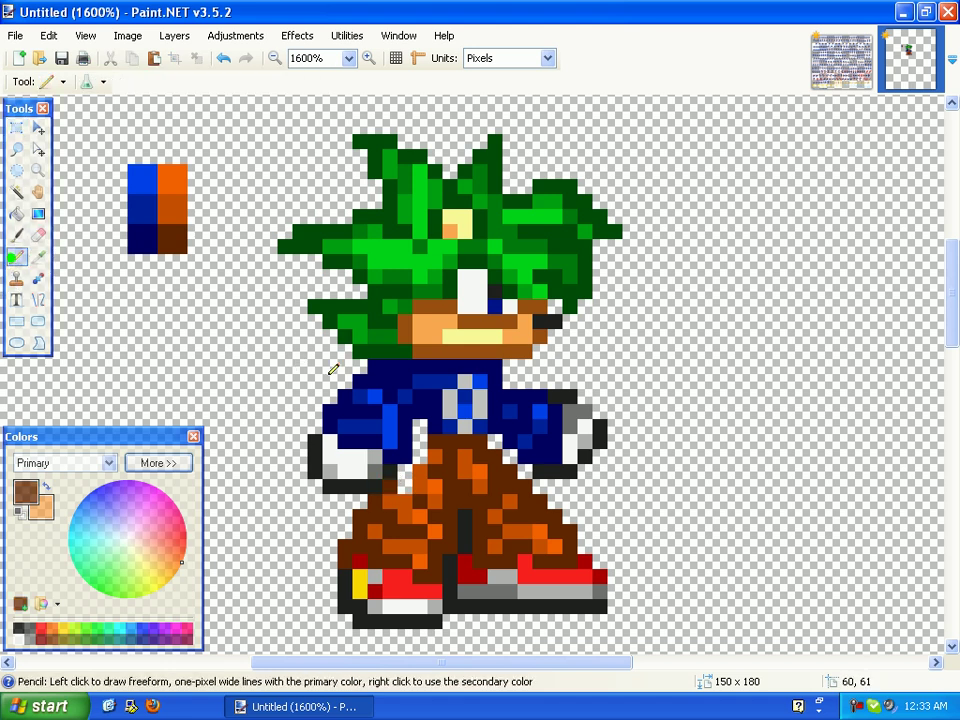
key(ctrl+z)
click(420, 454)
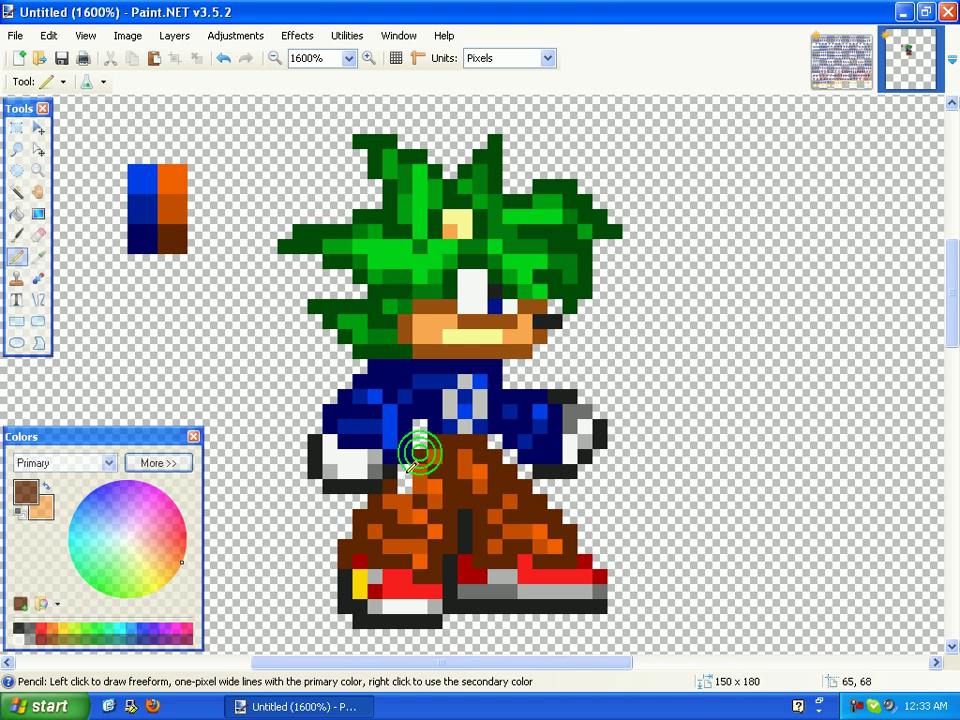
click(405, 472)
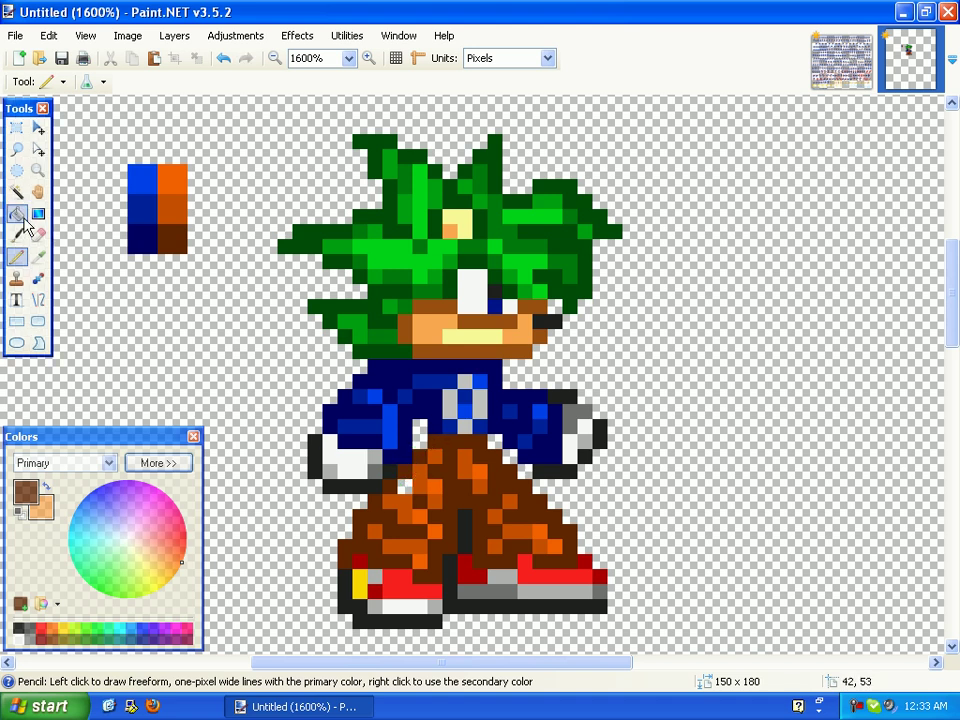
Sample the middle orange from the trousers and fill the empty pixel beside the glove with it
click(38, 256)
click(418, 489)
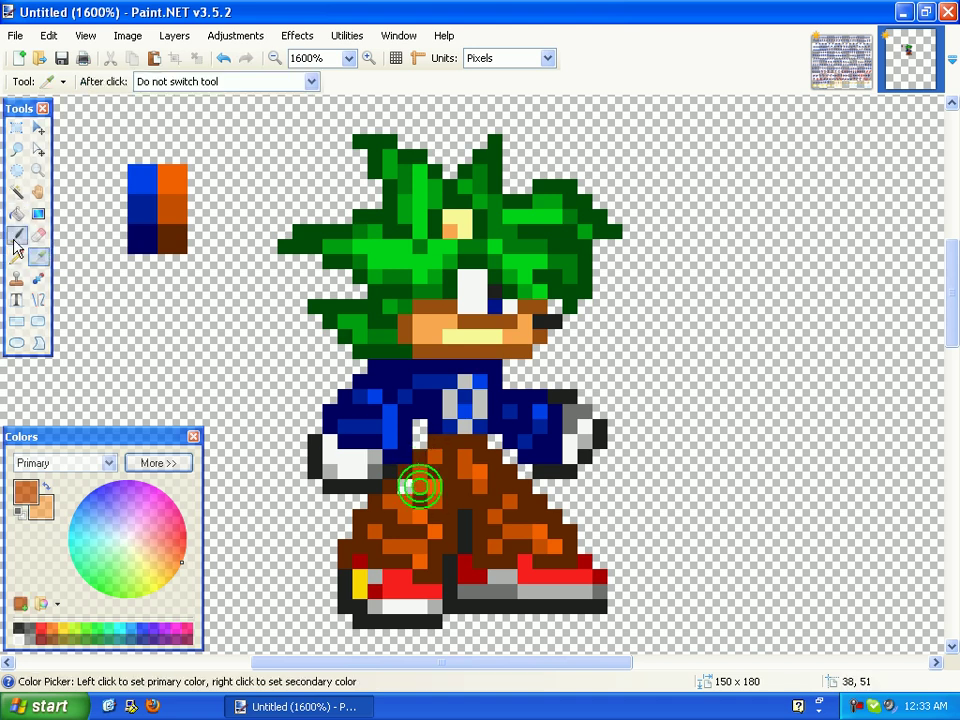
click(16, 256)
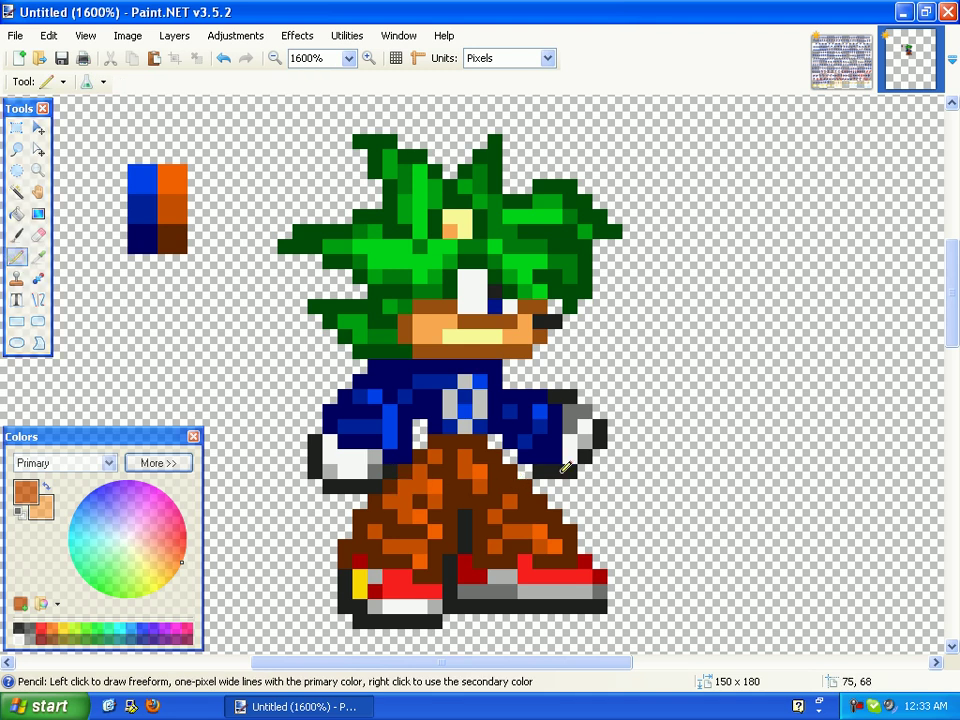
scroll(533, 465, down, 2)
scroll(489, 536, up, 2)
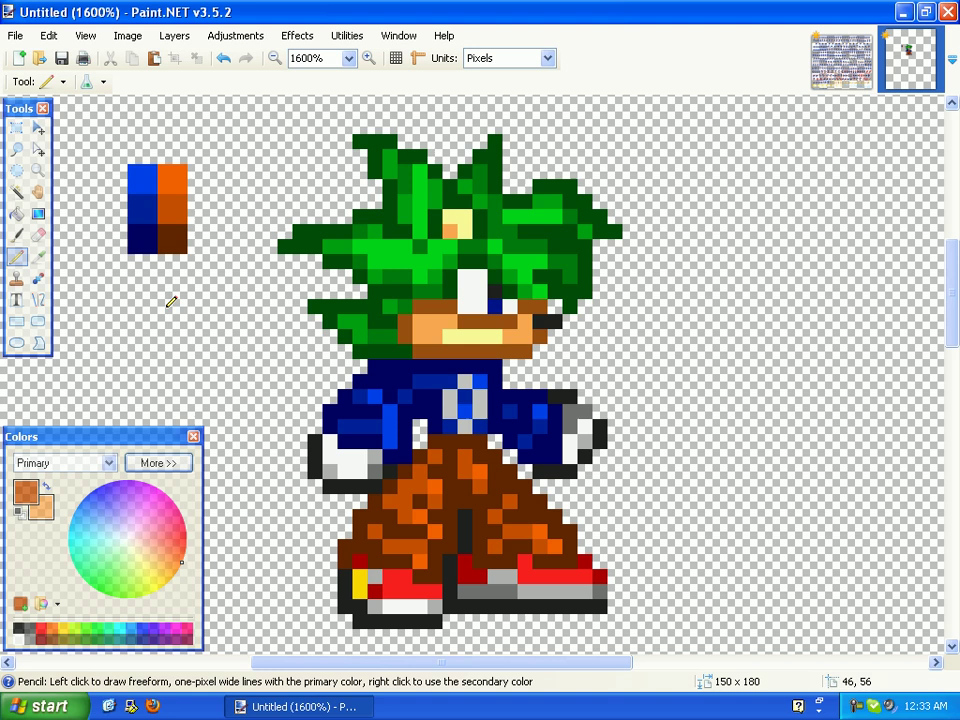
Pencil dark brown over the black line between the trouser legs, and add middle orange shading in the same area
click(38, 256)
click(461, 552)
click(17, 257)
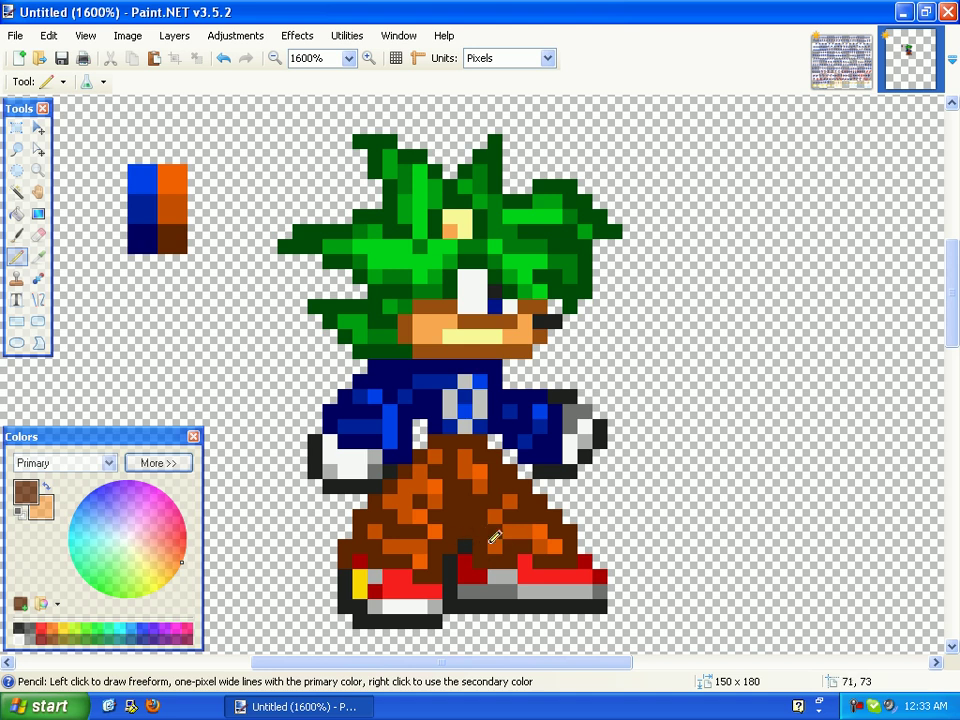
click(38, 256)
click(492, 517)
click(17, 257)
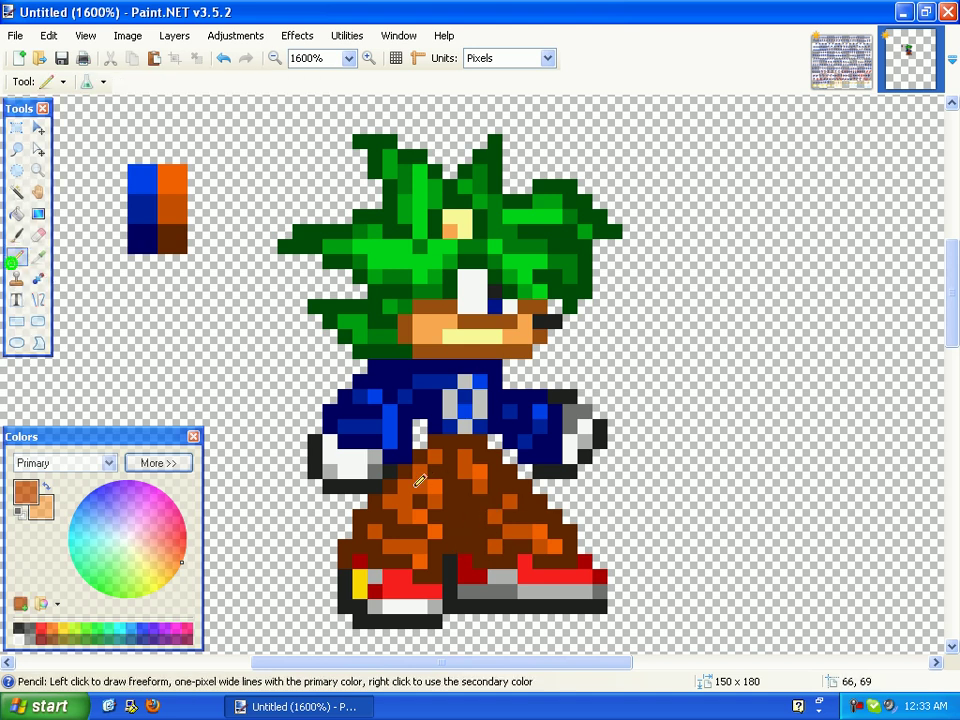
click(467, 523)
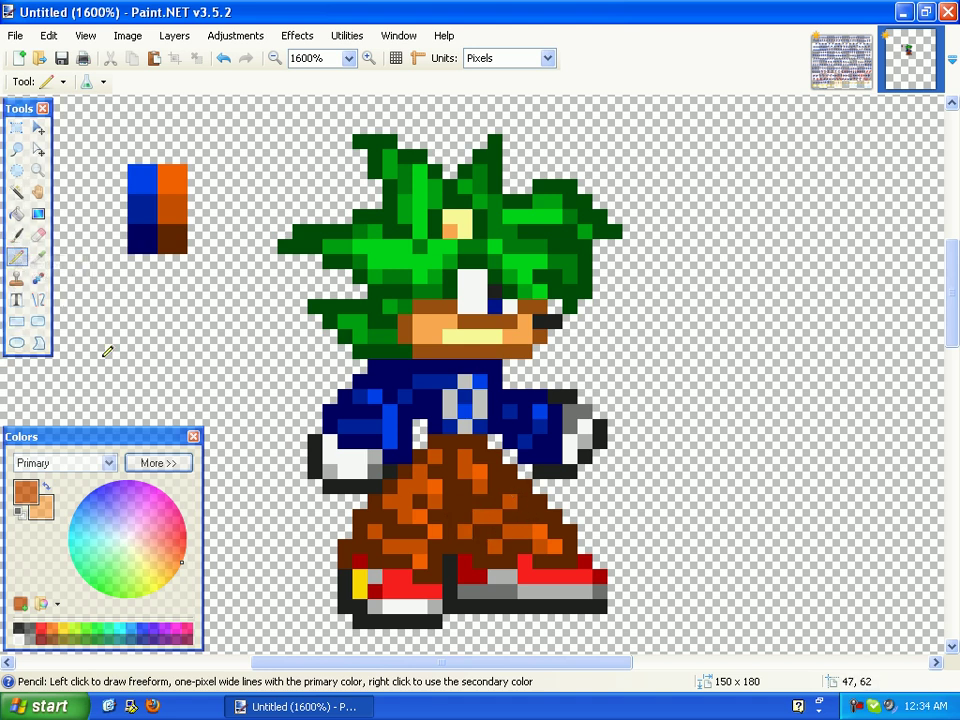
Sample the dark brown and pencil over the dark red pixel at the trouser hem above the yellow shoe patch
click(16, 234)
click(376, 562)
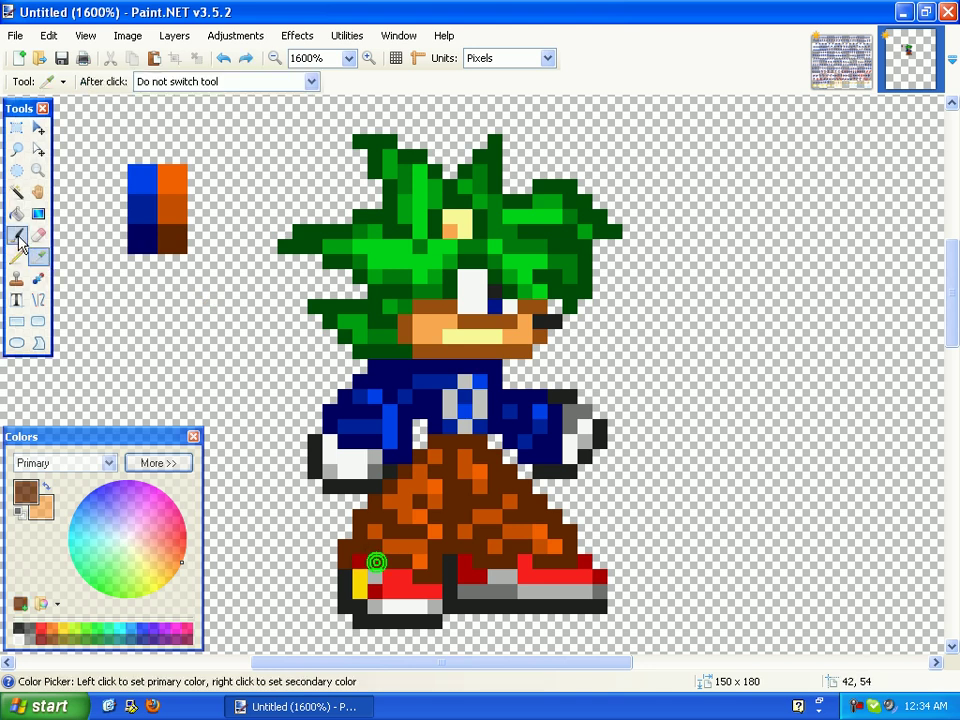
click(16, 234)
click(16, 256)
click(360, 554)
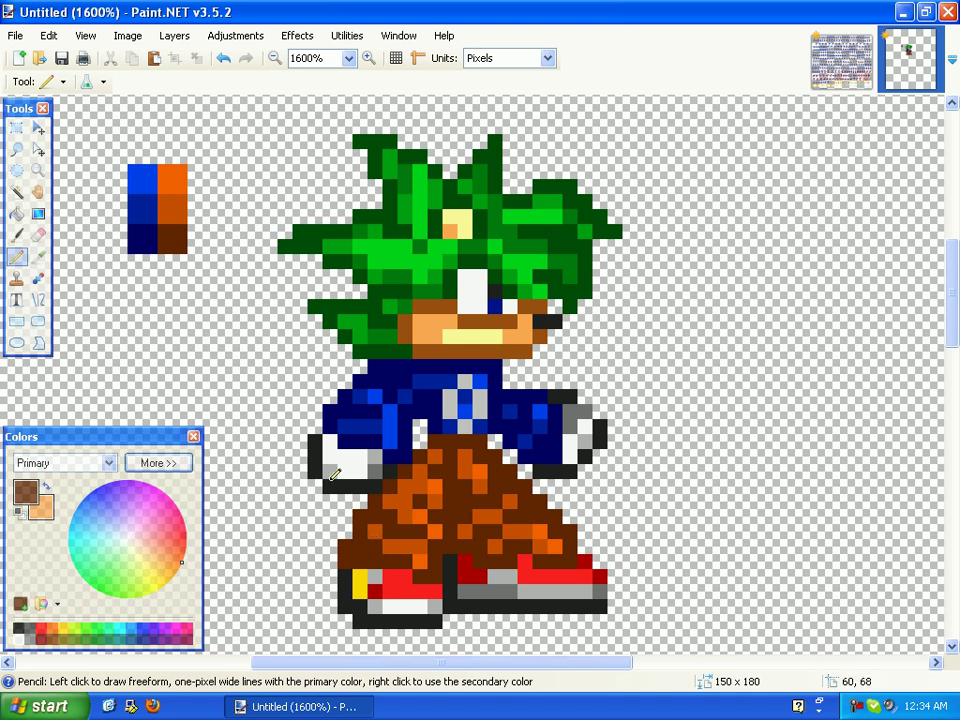
Choose bright green from the palette, set the Paint Bucket to global flood mode, and recolour the shoes' bright red areas
click(40, 258)
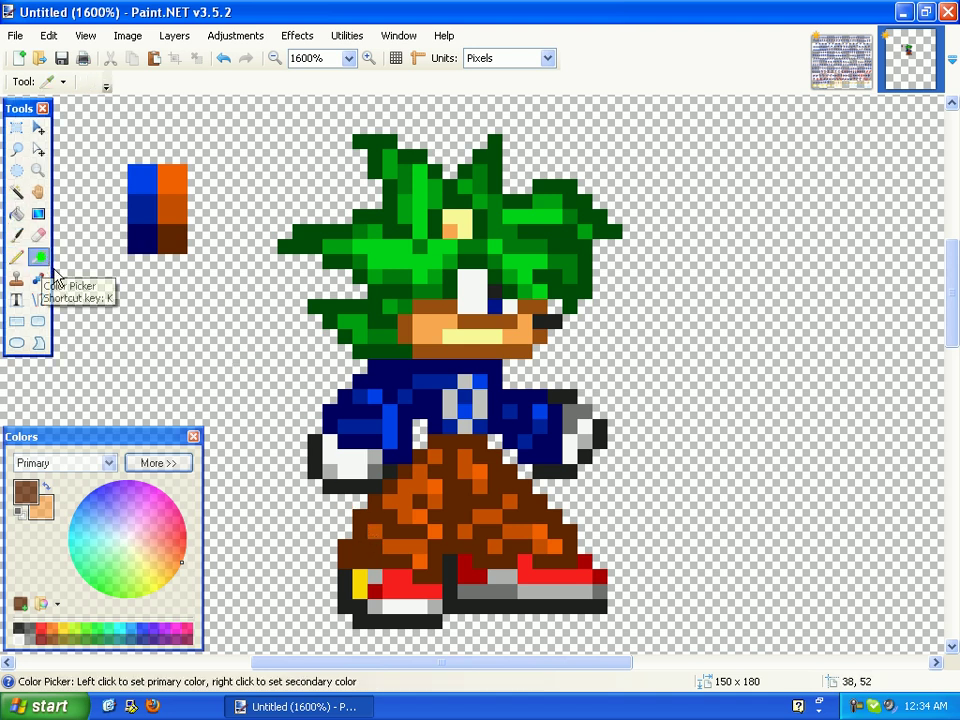
click(100, 627)
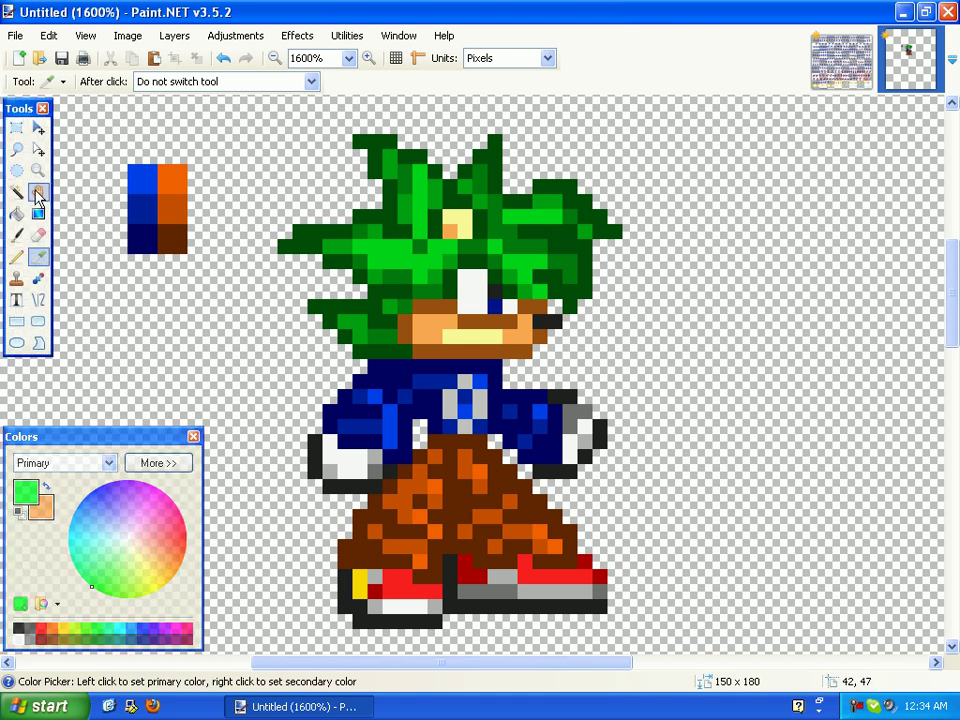
click(17, 215)
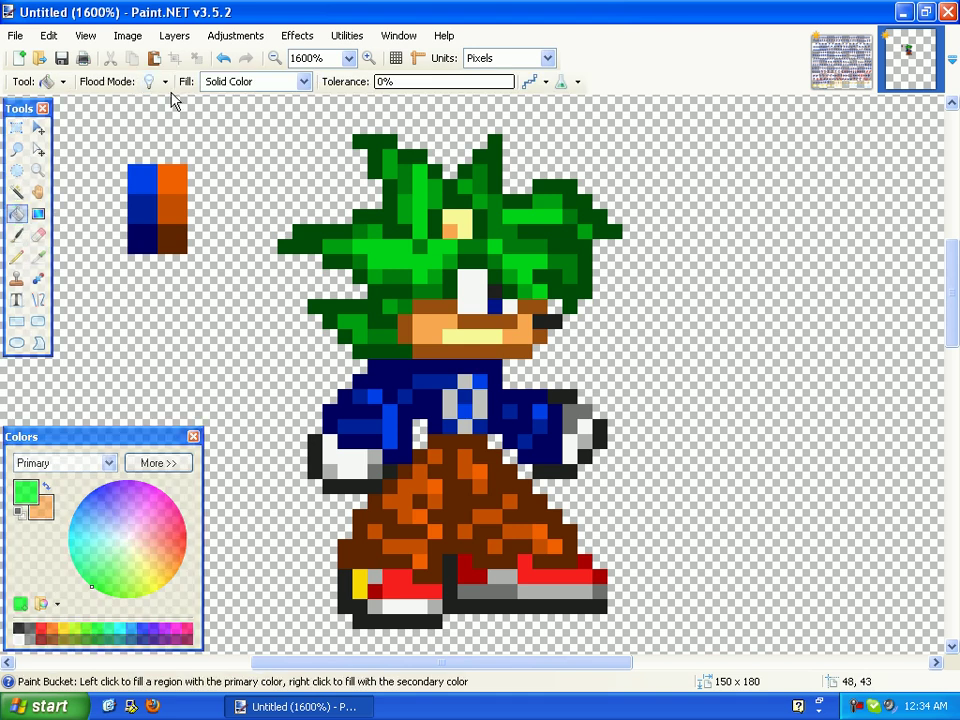
click(155, 81)
click(178, 124)
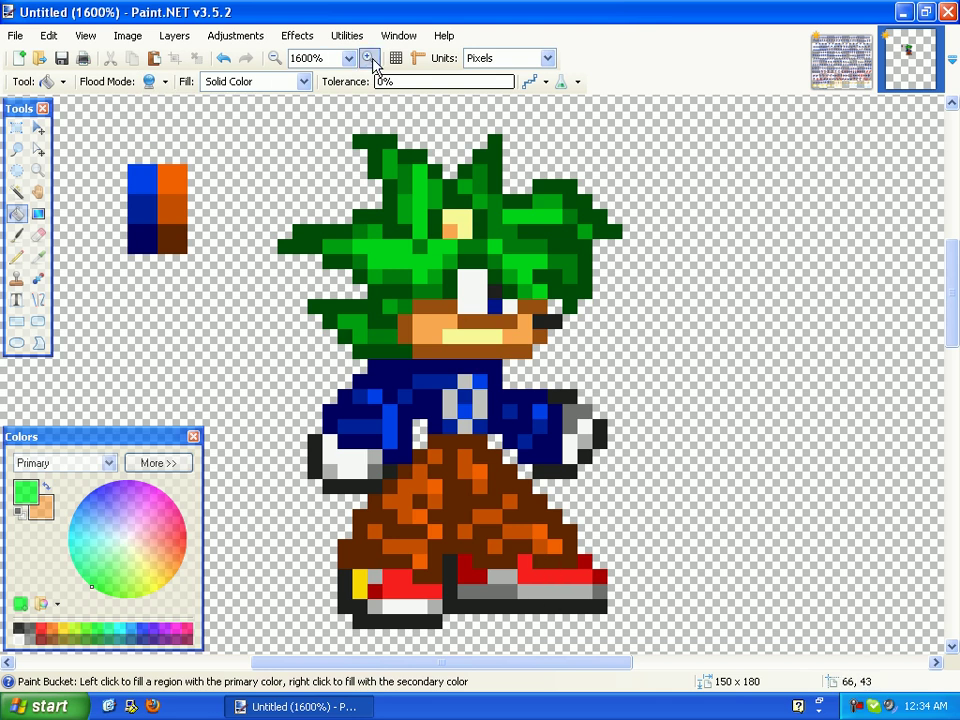
click(540, 578)
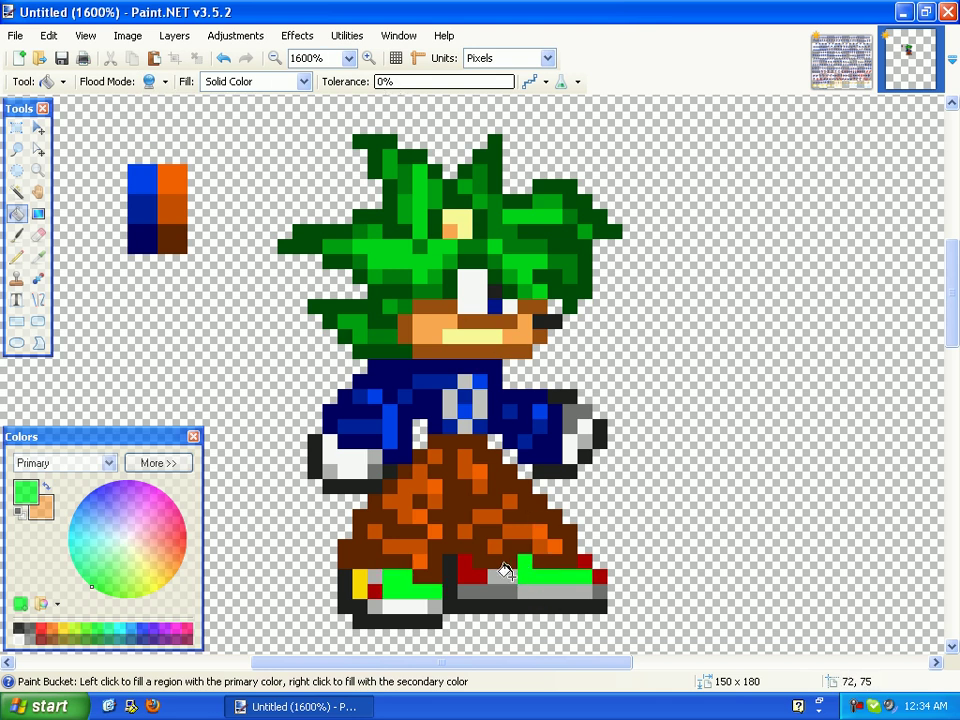
Fill the shoes' dark red shading with dark green 008910 and the yellow shoe patch with a slightly darkened red
click(160, 463)
drag(292, 583, 273, 588)
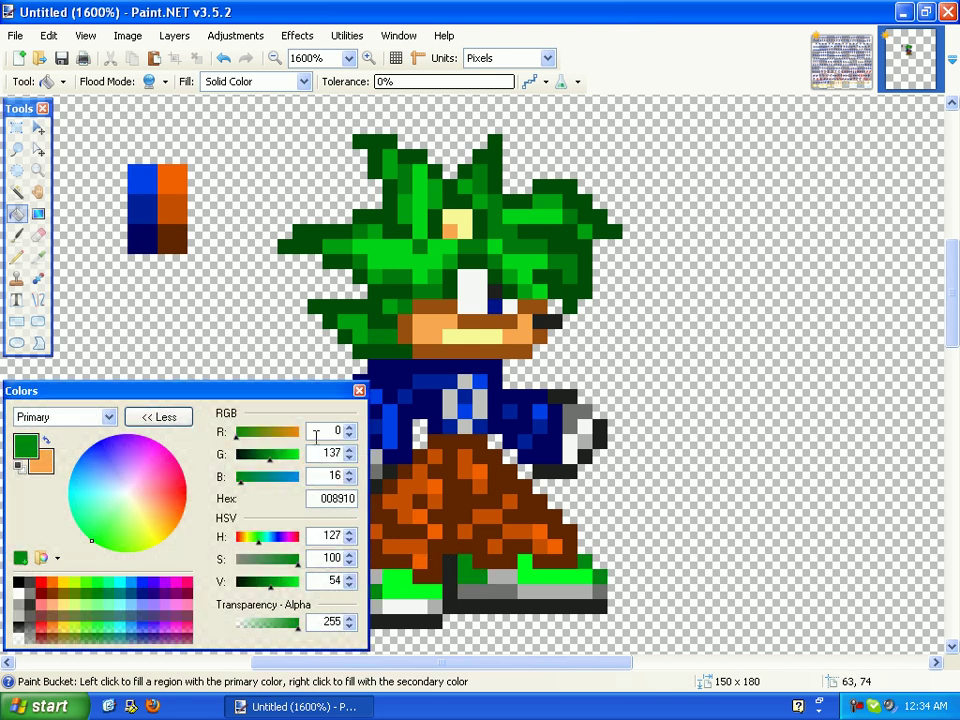
click(41, 583)
drag(296, 588, 295, 591)
click(358, 580)
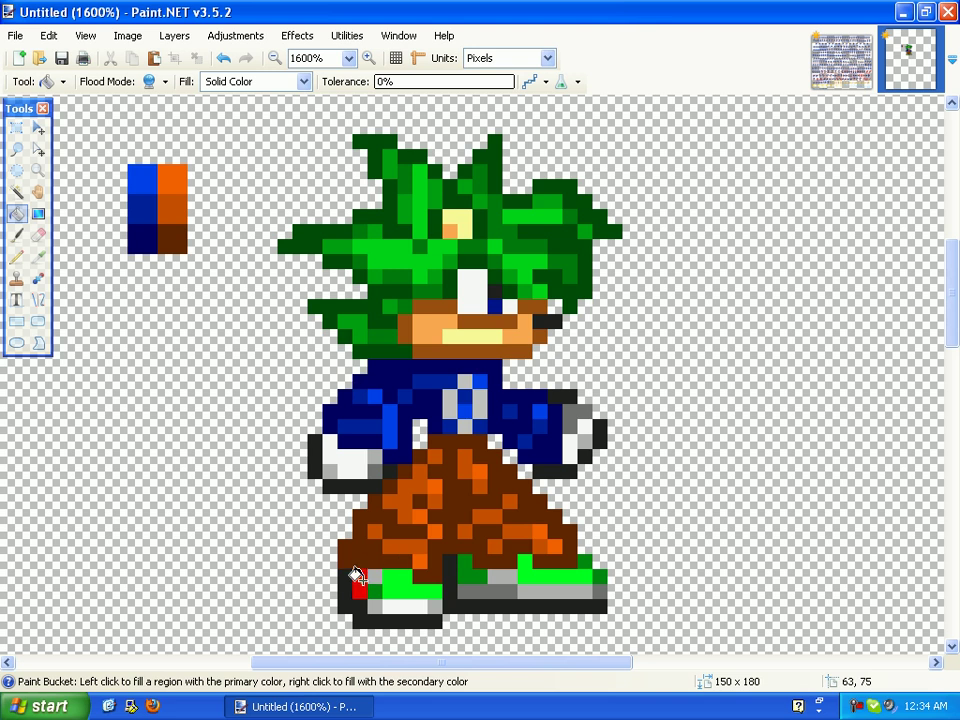
Zoom out to 100% to examine the whole sprite at actual size
scroll(515, 534, down, 1)
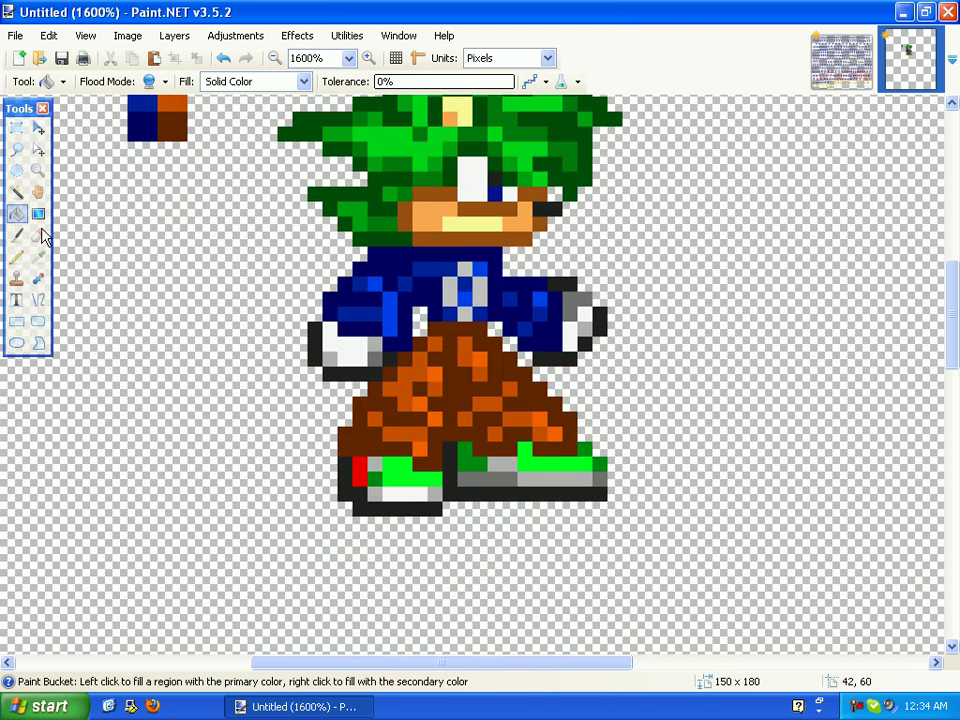
click(37, 172)
right_click(306, 284)
right_click(320, 290)
right_click(420, 334)
right_click(427, 337)
right_click(422, 336)
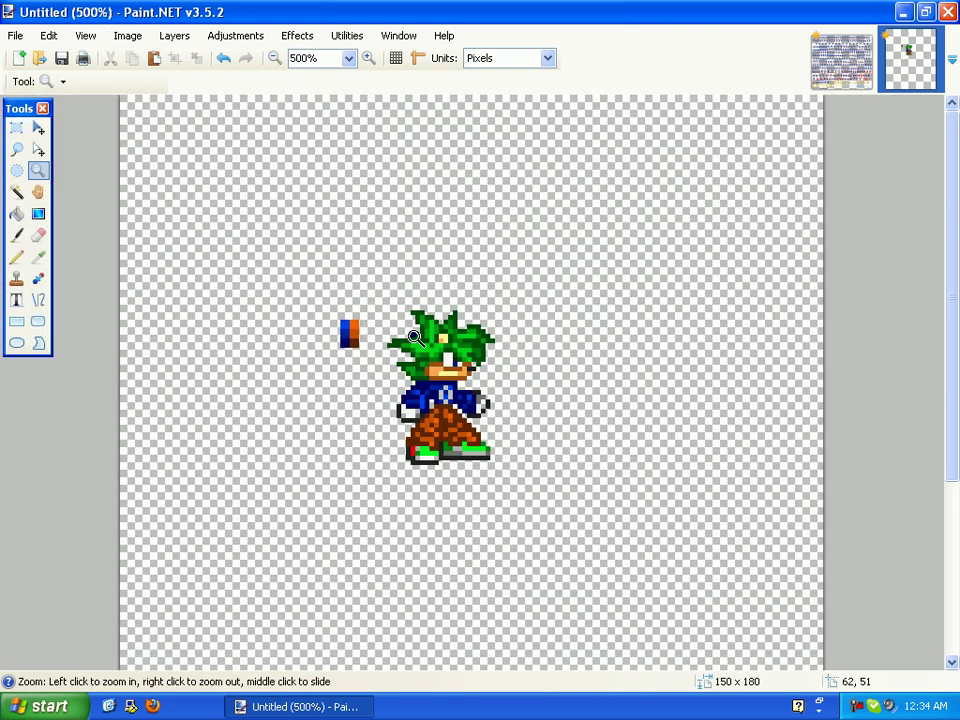
right_click(441, 384)
right_click(478, 413)
right_click(474, 410)
right_click(475, 410)
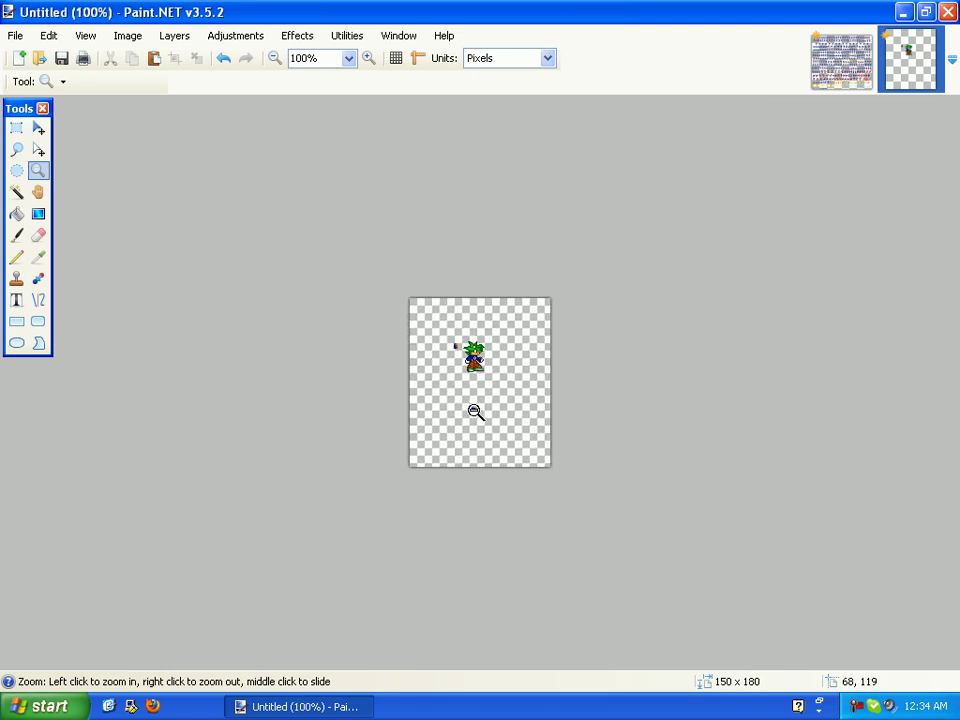
right_click(477, 412)
click(477, 412)
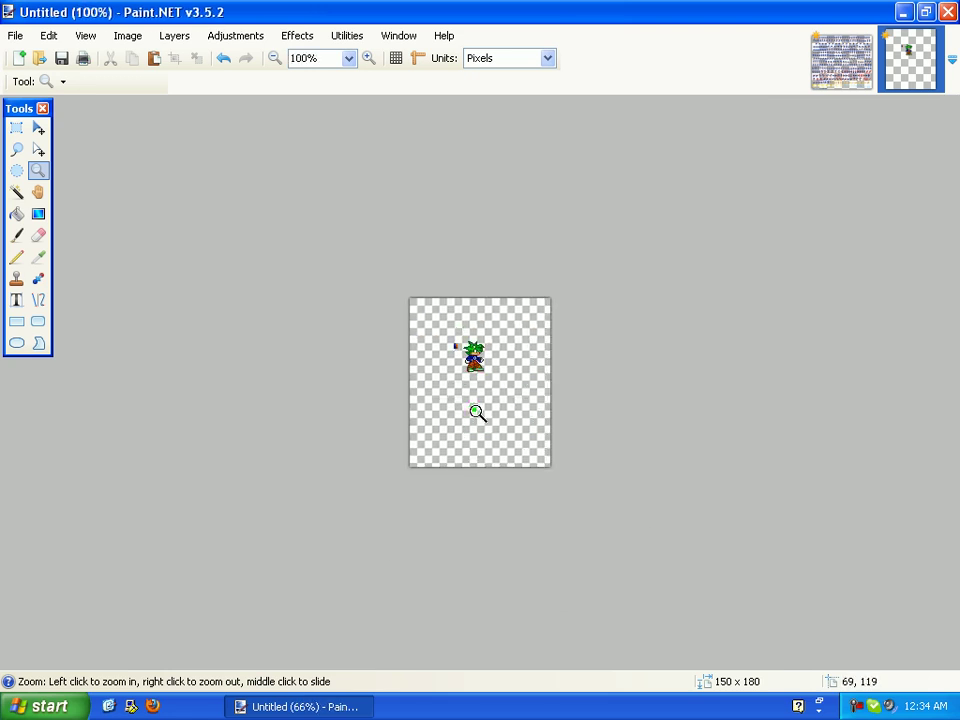